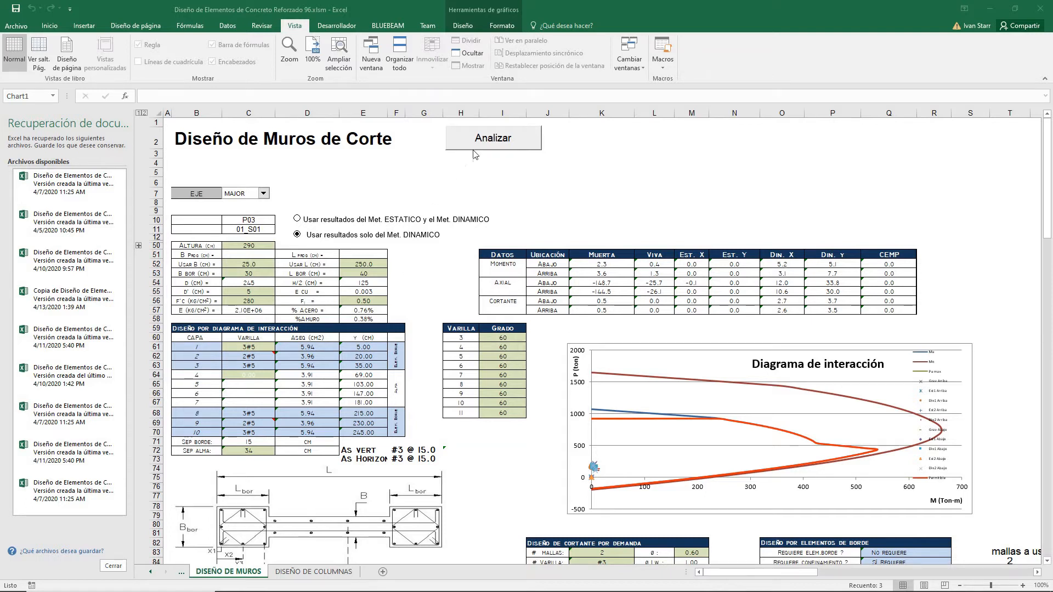
Step: Launch the shear wall analysis for the current wall
click(497, 139)
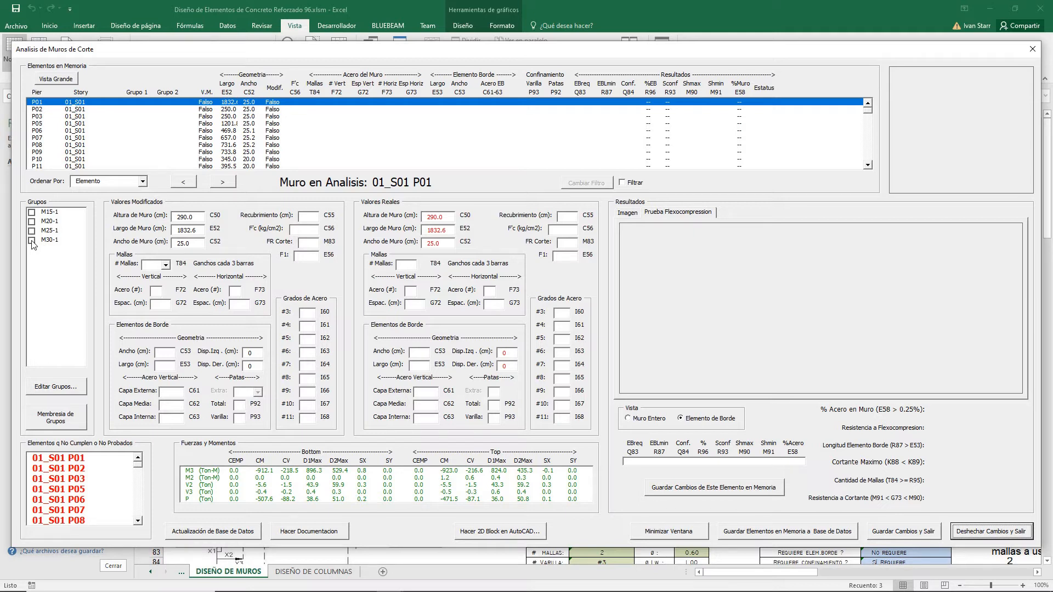
Step: Try restoring group M15-1's design data to its default values, then discard the changes and close the group editor
click(66, 389)
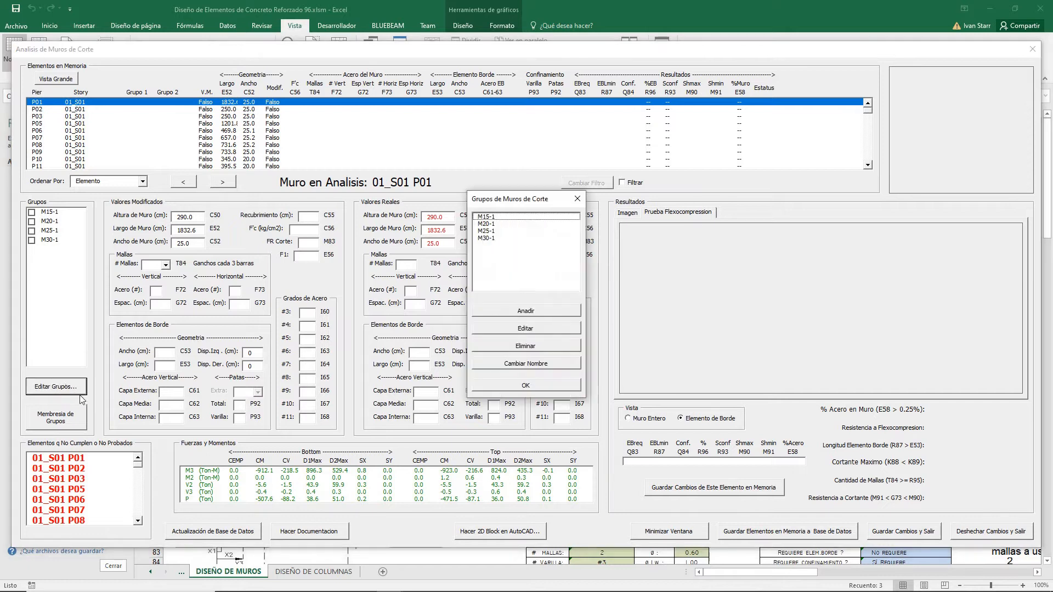
click(511, 217)
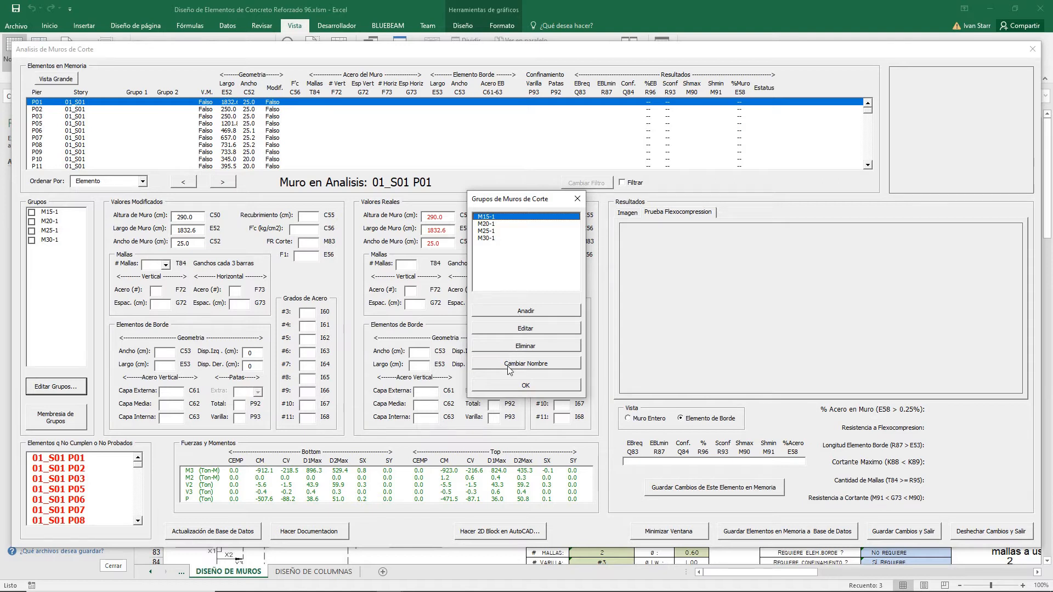
click(529, 328)
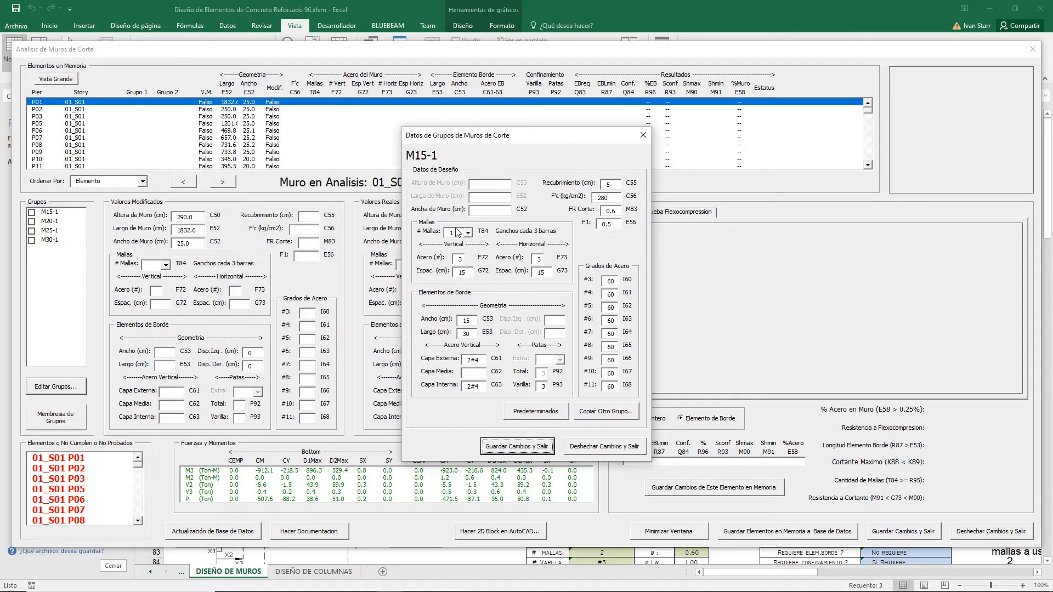
drag(496, 137, 445, 175)
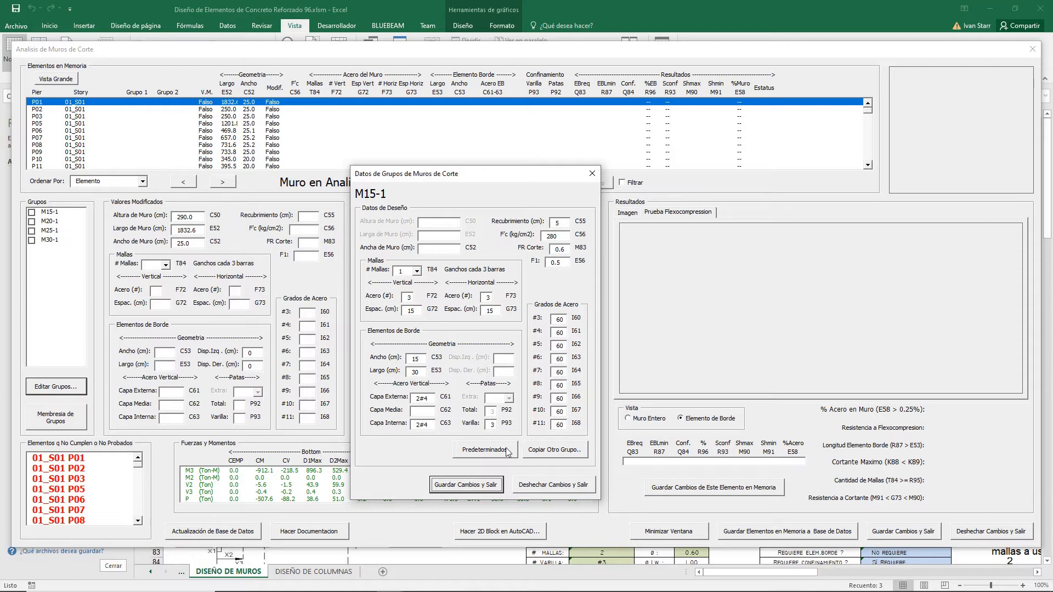
click(485, 450)
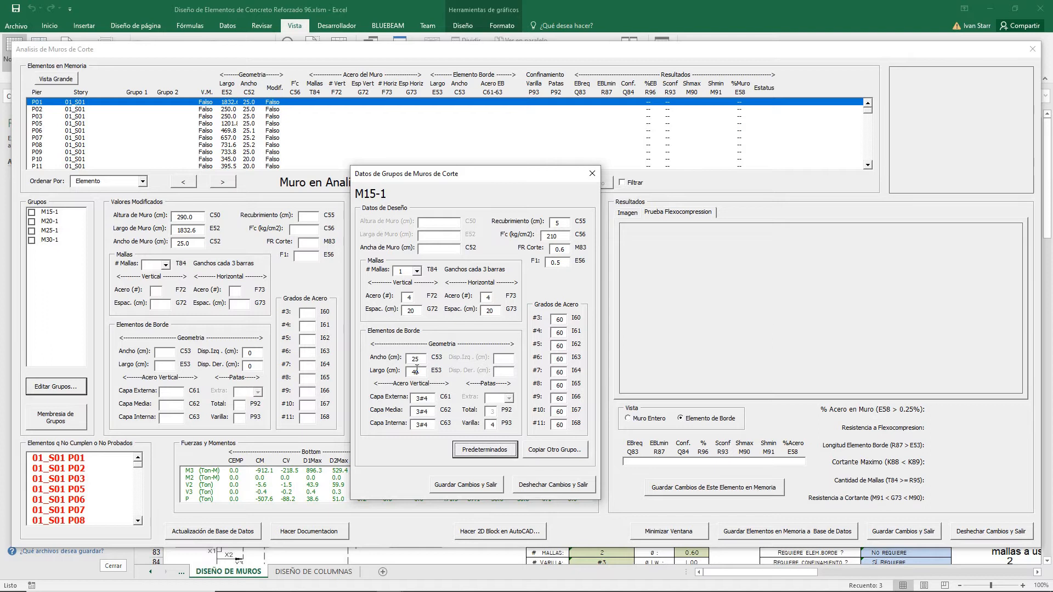
click(556, 486)
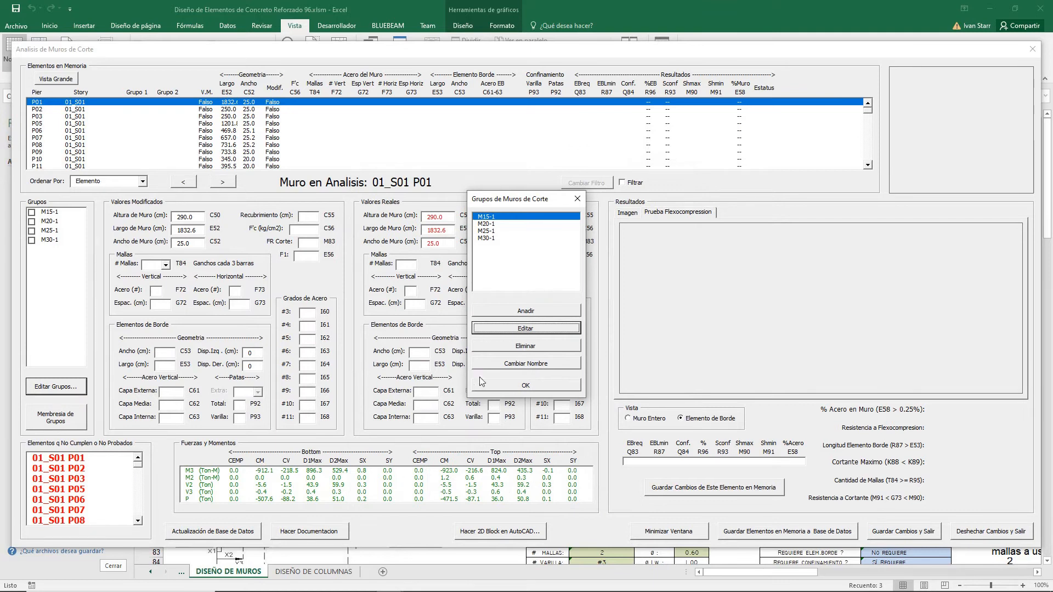
click(518, 387)
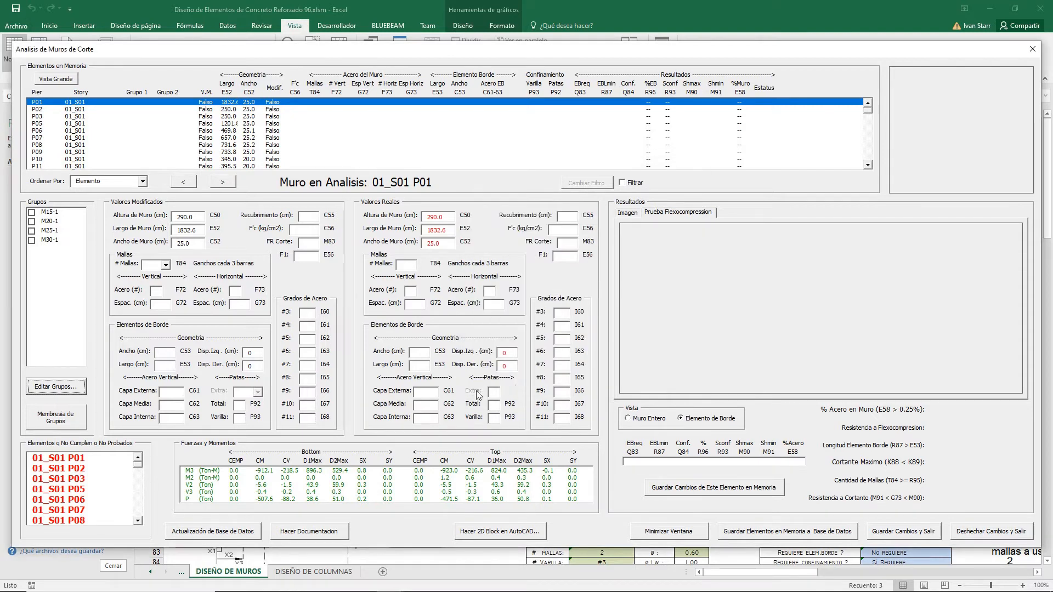
Step: Assign group M30-1 to wall 01_S01 P01 and save this element's changes in memory
click(32, 241)
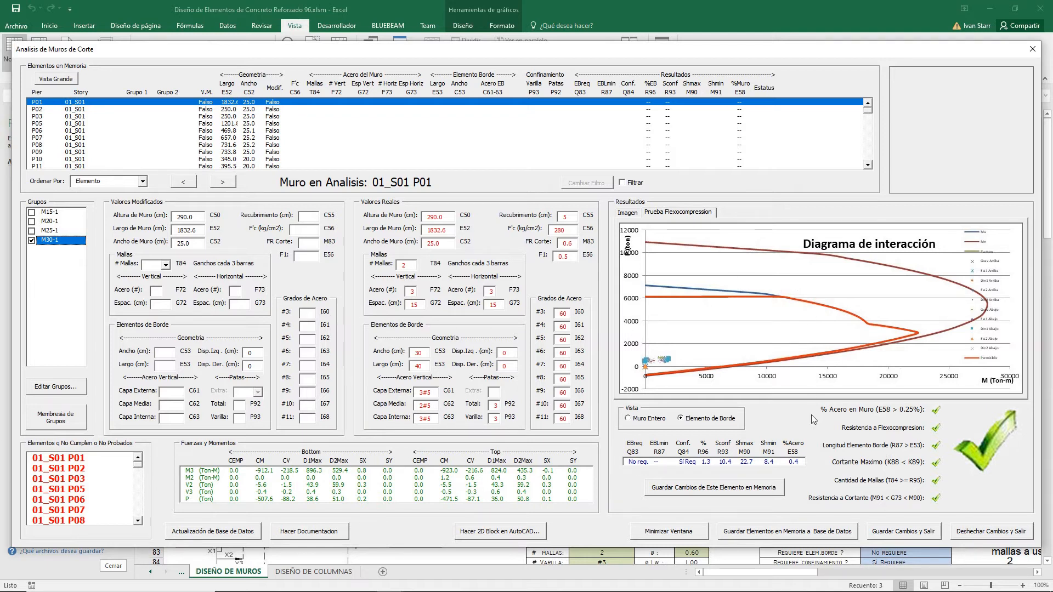
click(674, 491)
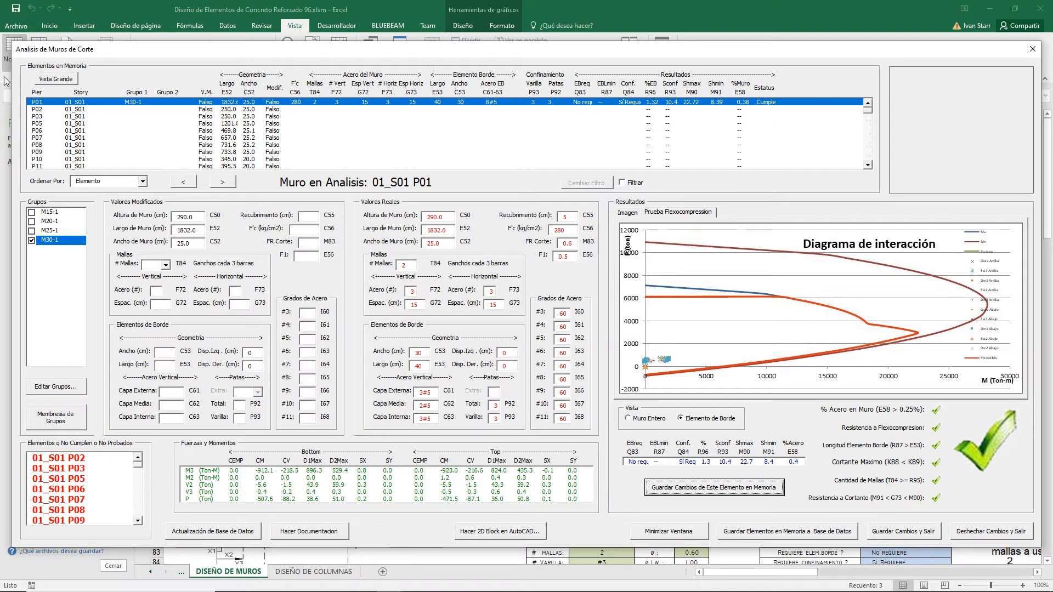
Step: Add walls P02 through P16 of story 01_S01 to group M30-1 through group membership, confirming the addition
click(206, 111)
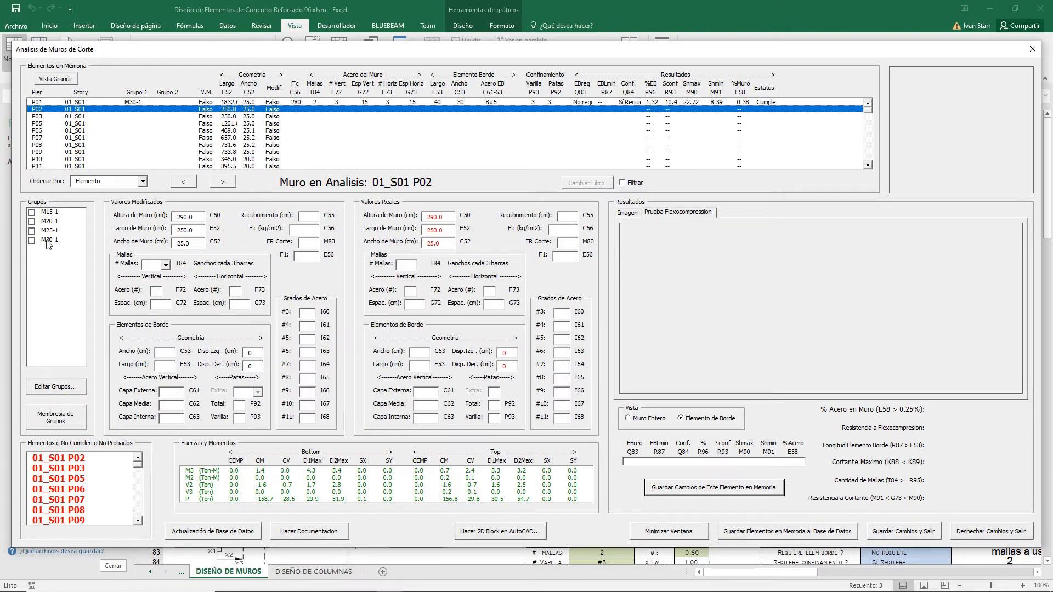
click(72, 420)
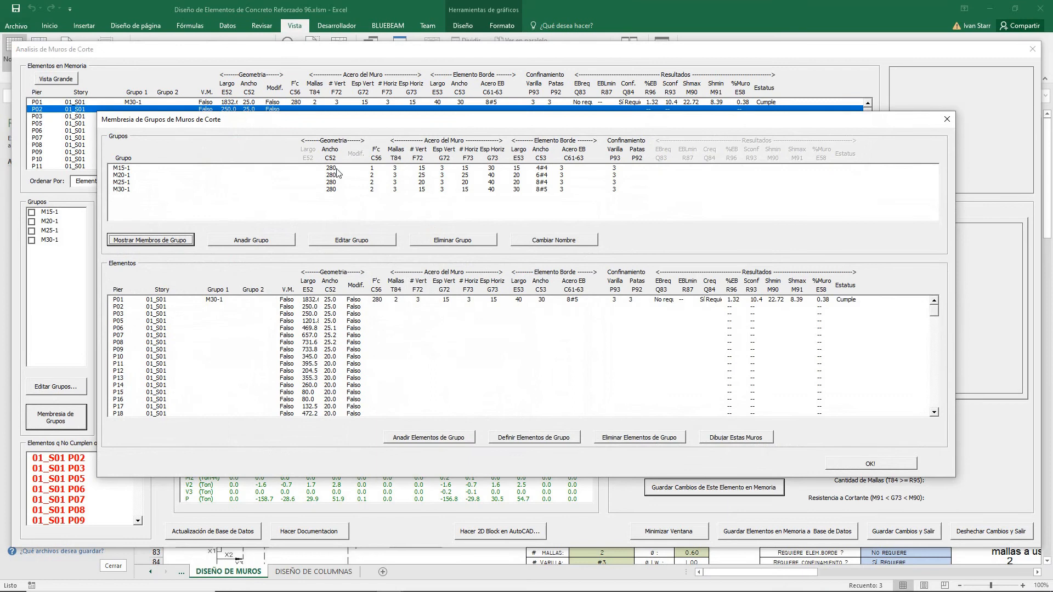
click(121, 189)
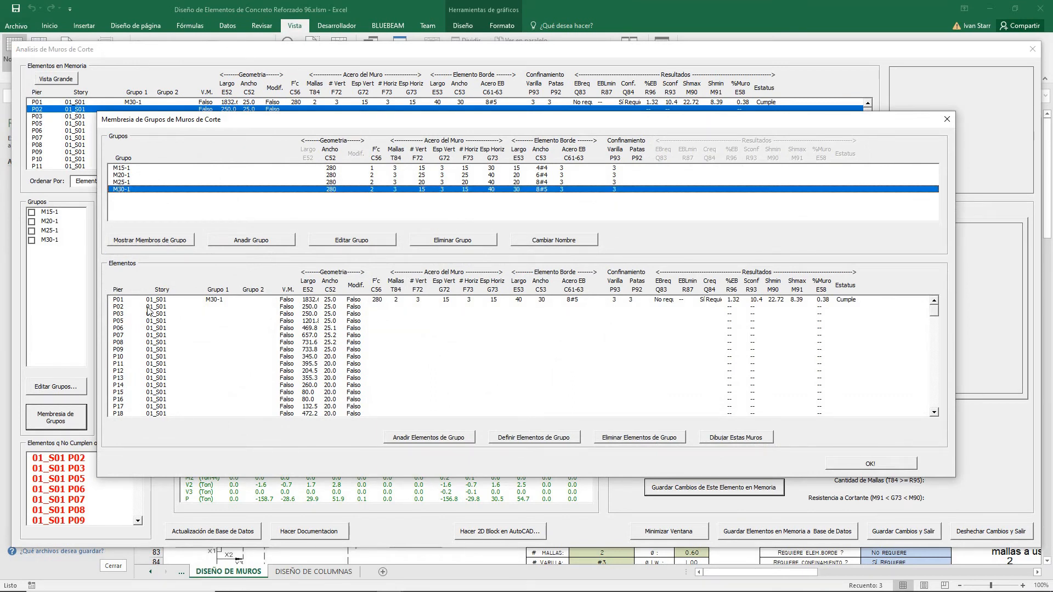
click(154, 306)
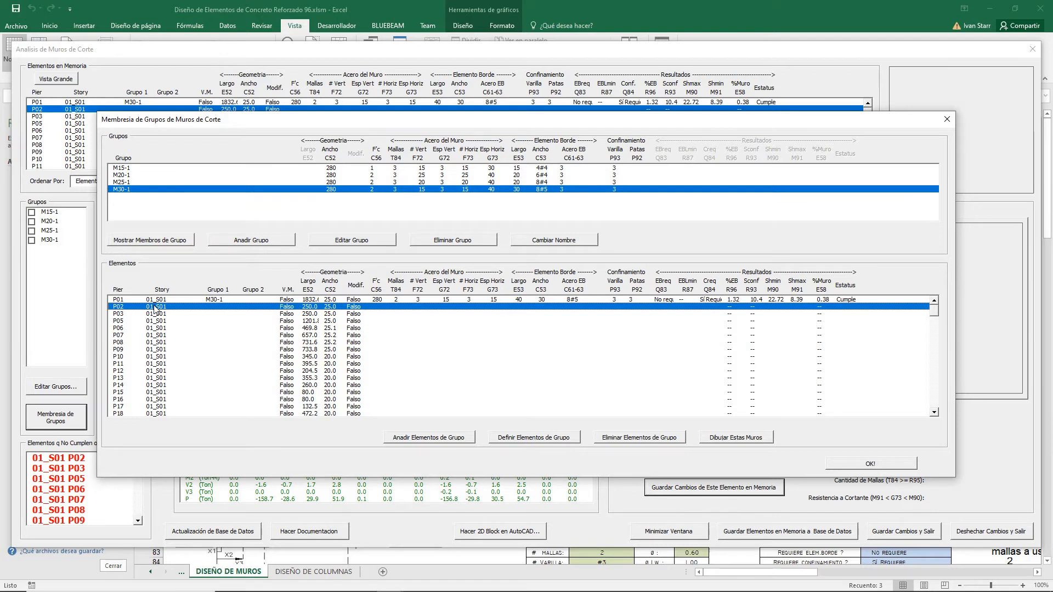
shift+click(163, 399)
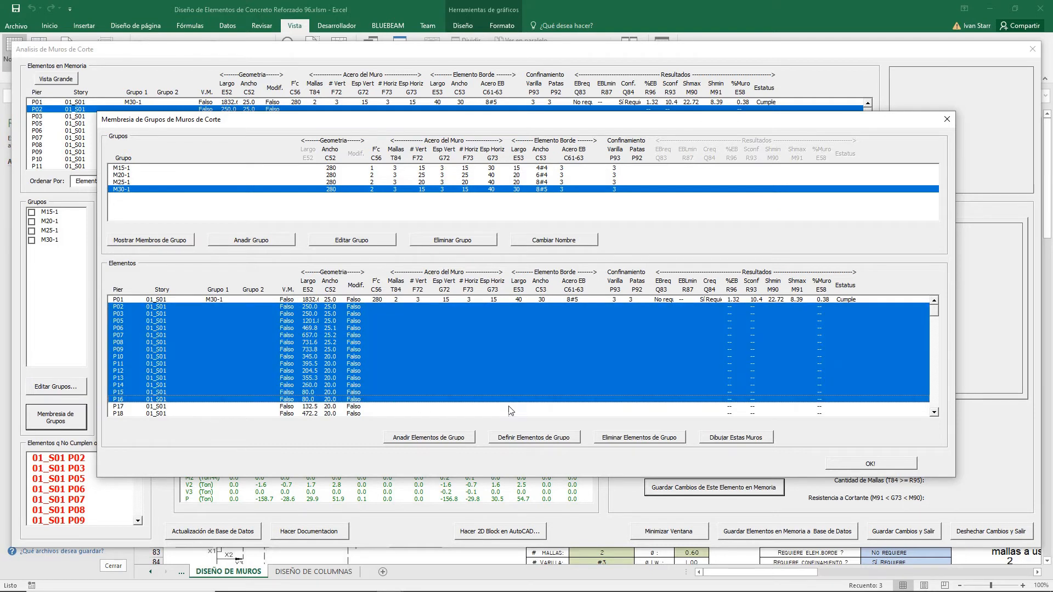
click(449, 439)
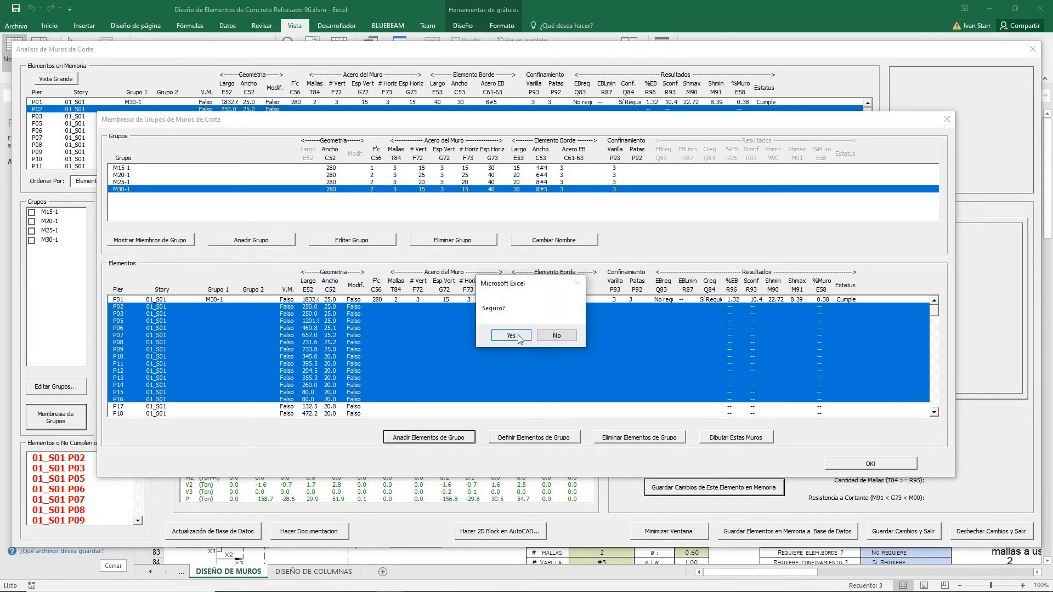
click(511, 336)
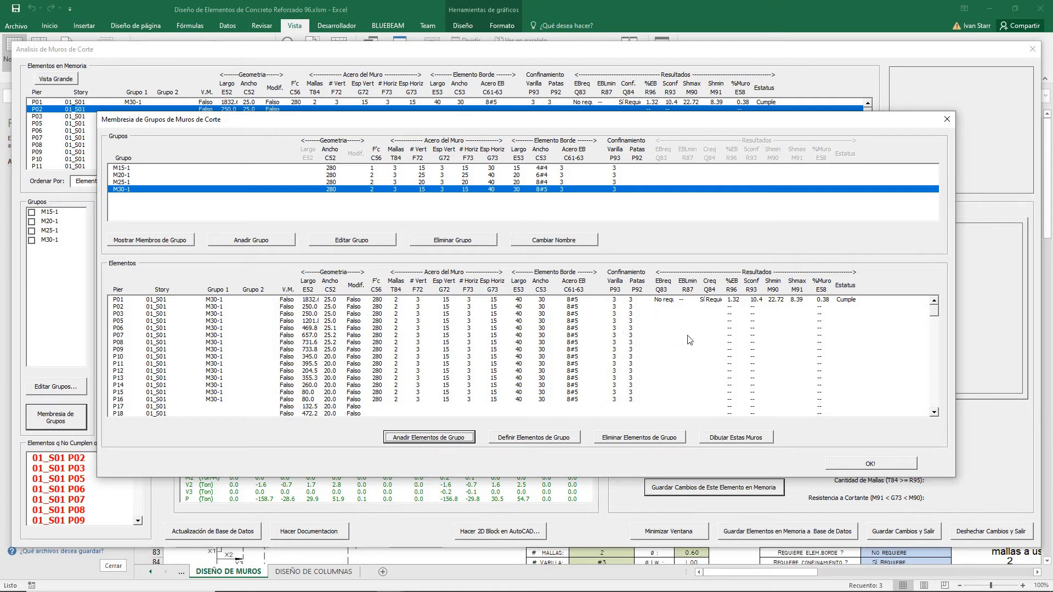
click(844, 463)
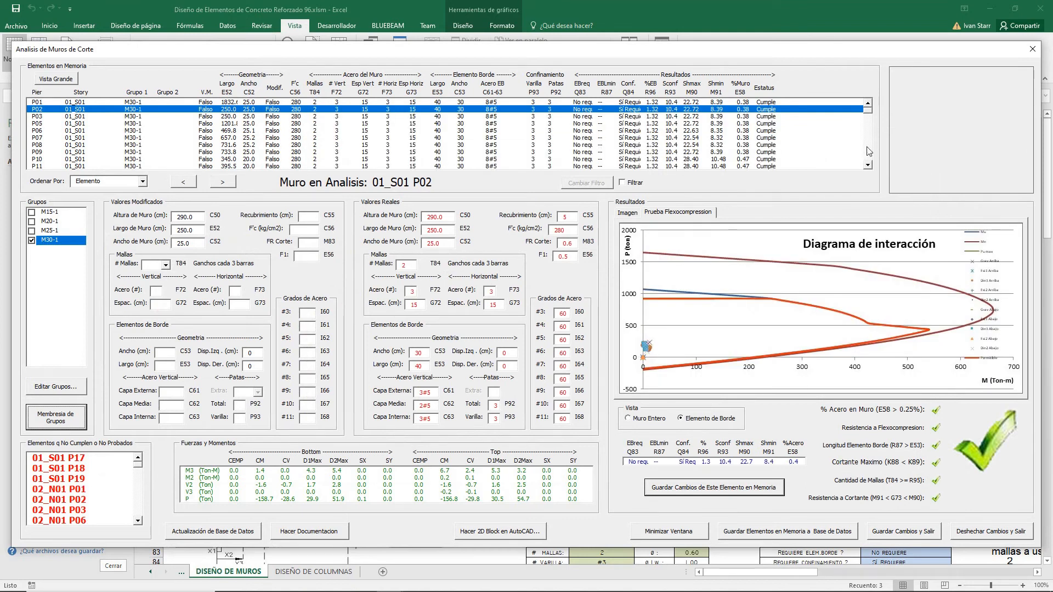
Step: Select wall P13 and switch its group from M30-1 to M15-1
click(870, 152)
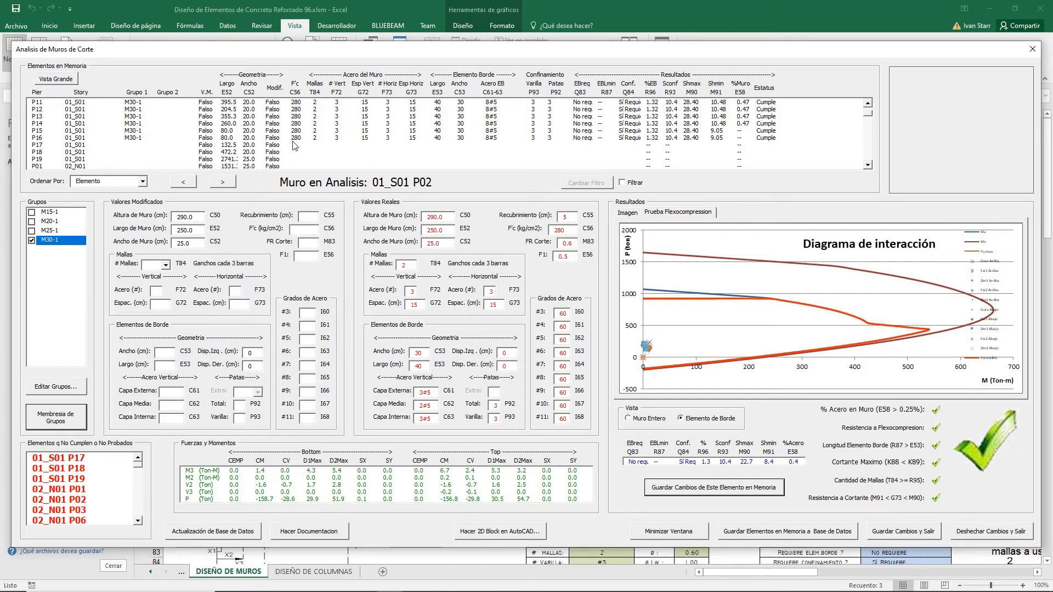
click(869, 104)
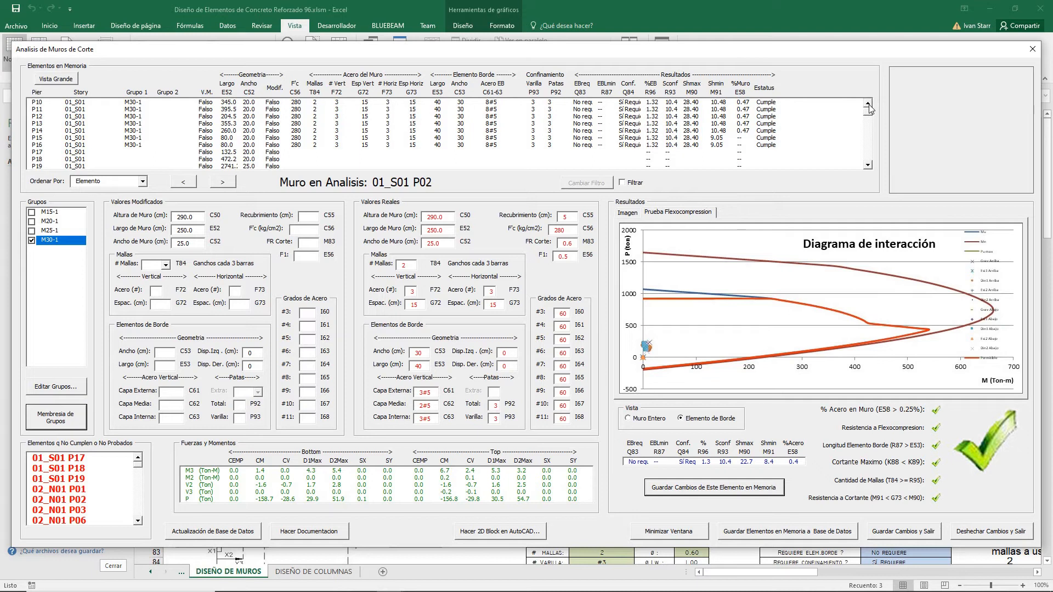
click(869, 105)
click(869, 104)
click(868, 104)
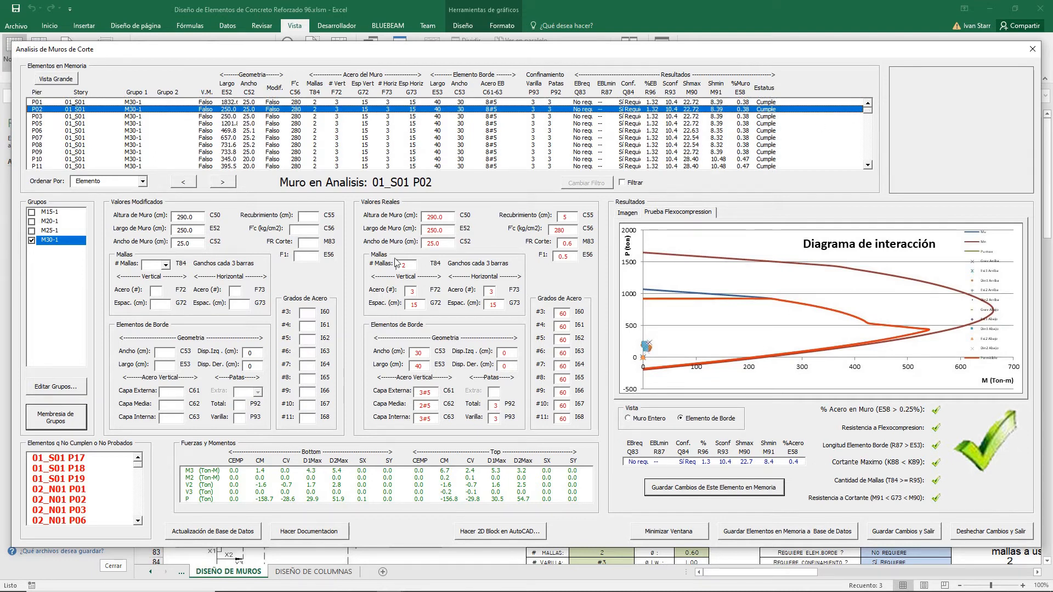
click(871, 151)
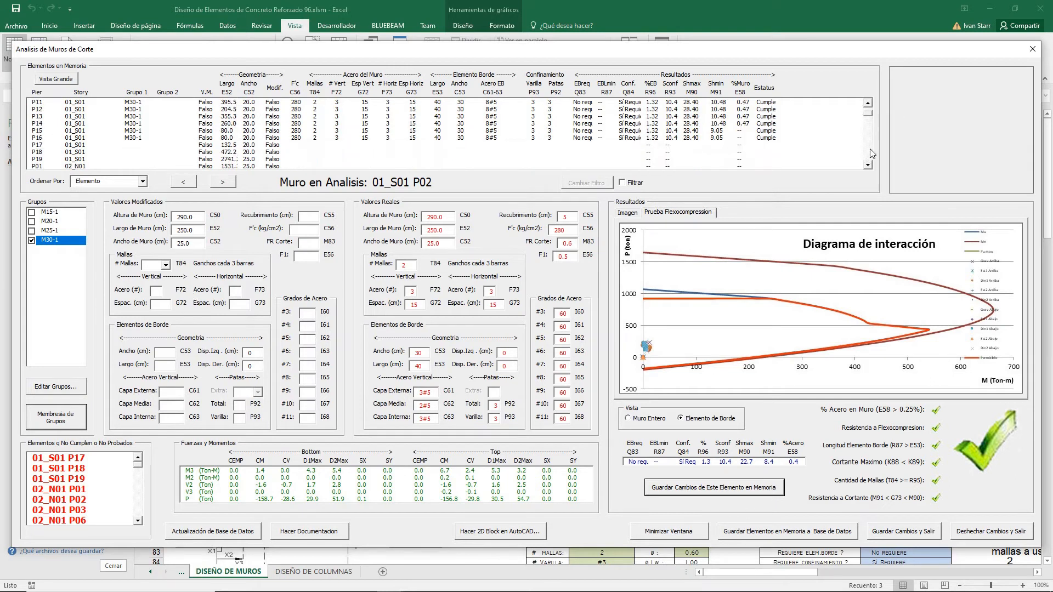
click(325, 117)
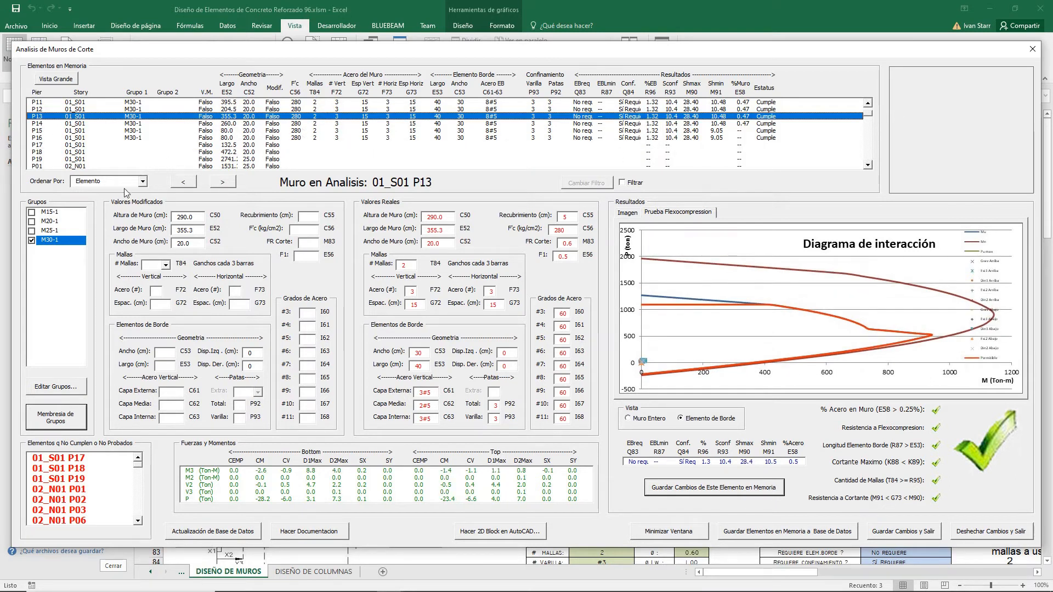
click(31, 240)
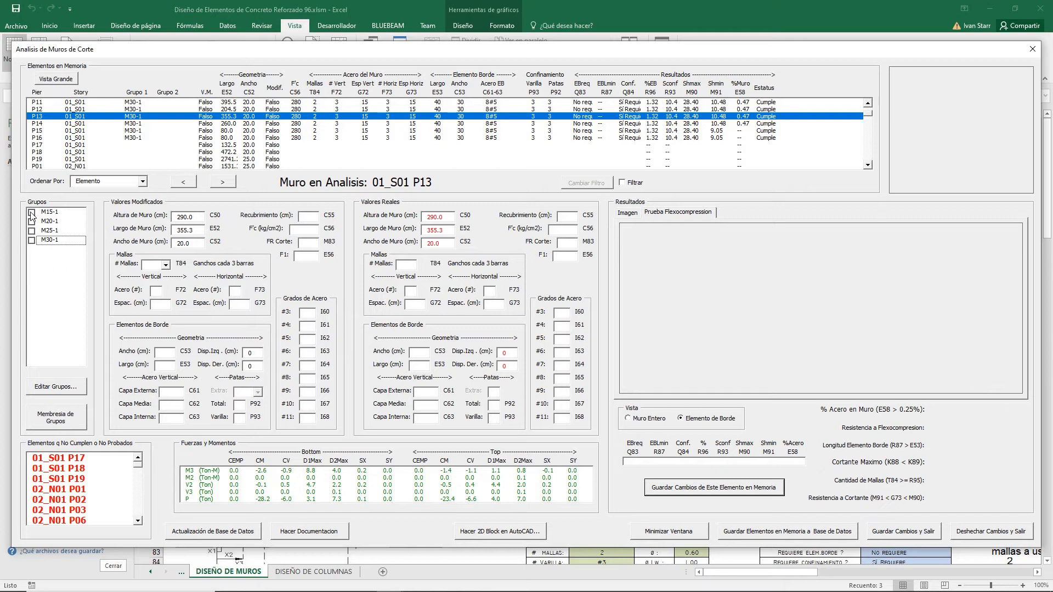
click(31, 213)
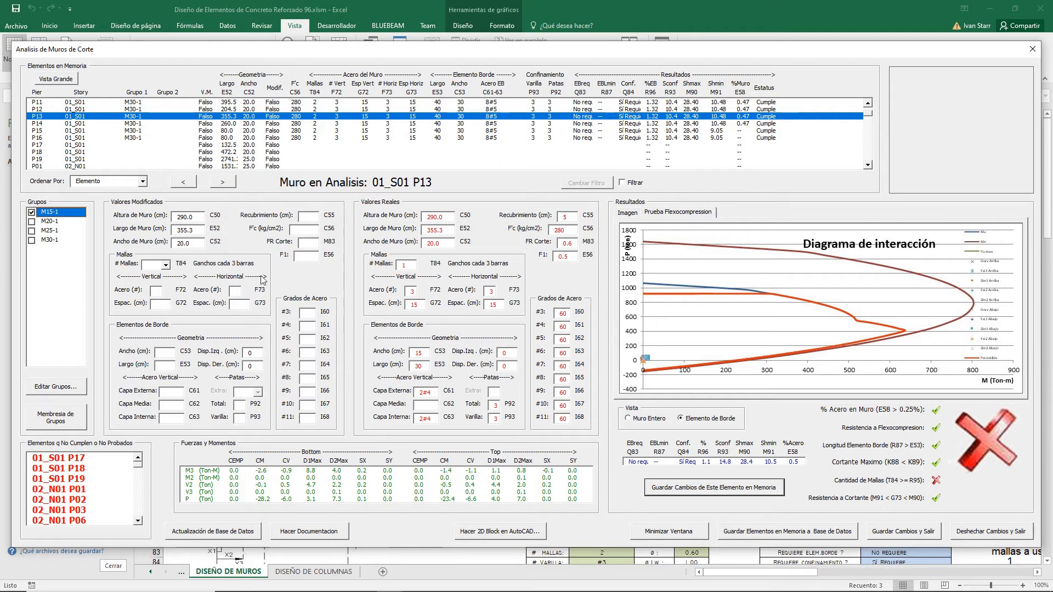
Step: Set wall P13's number of meshes to 2 and save this element's changes in memory
click(165, 265)
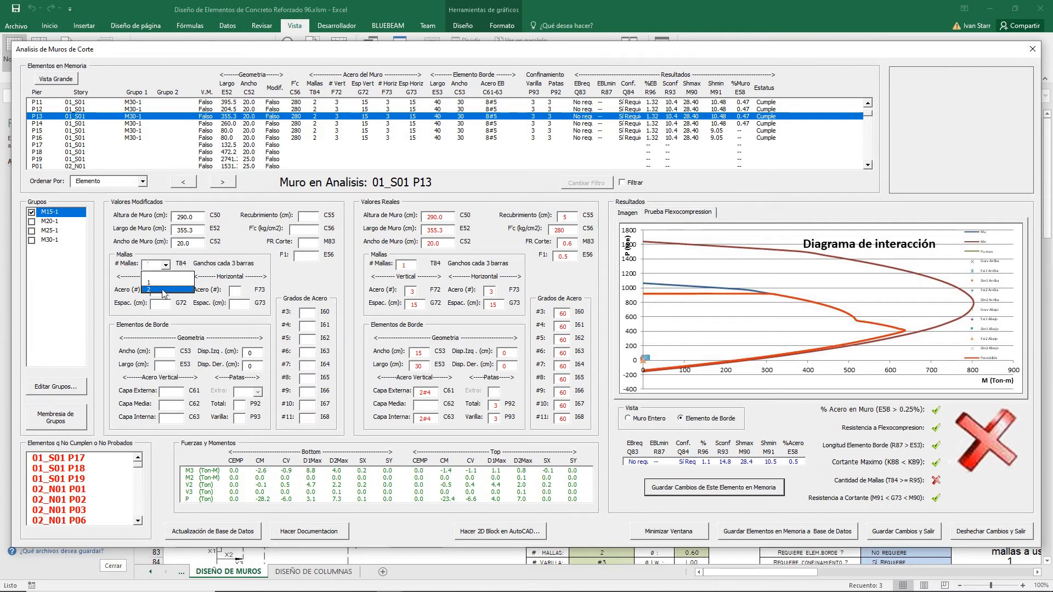
click(164, 291)
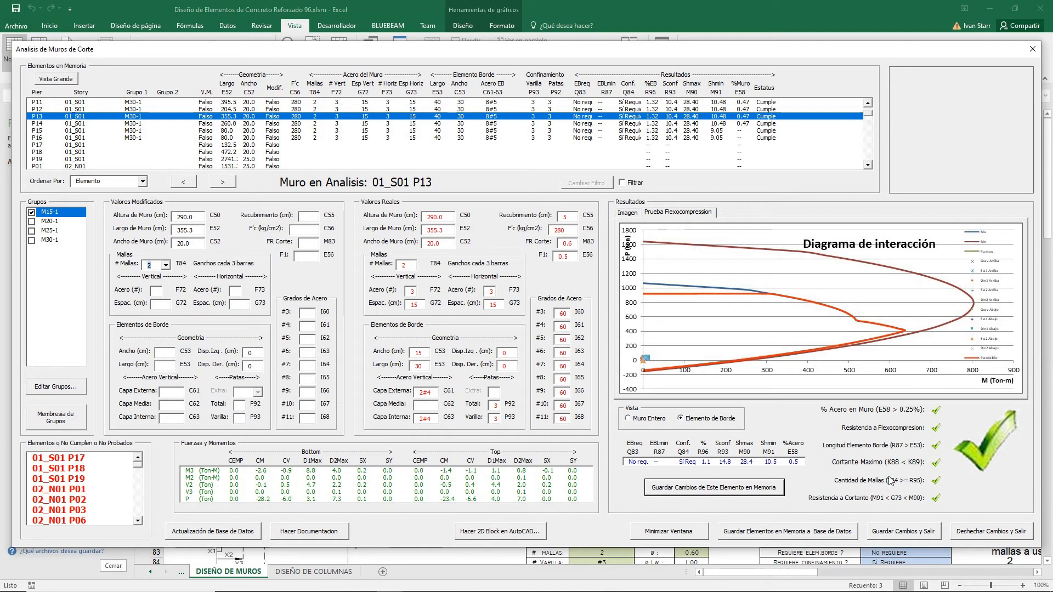
click(674, 490)
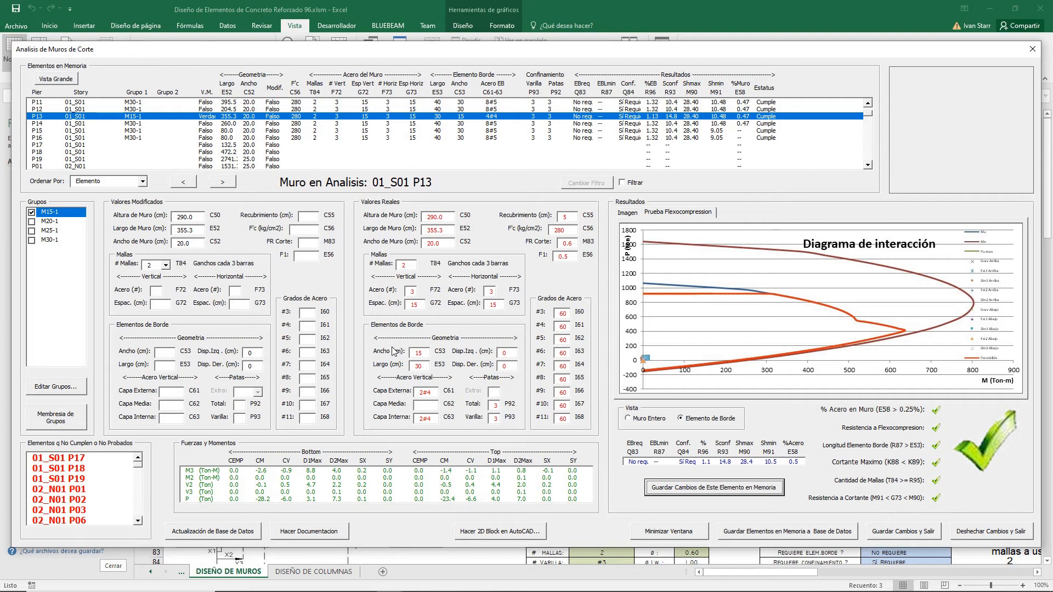
Step: Minimize the analysis window to its compact panel and reposition the panel over the sheet
click(673, 532)
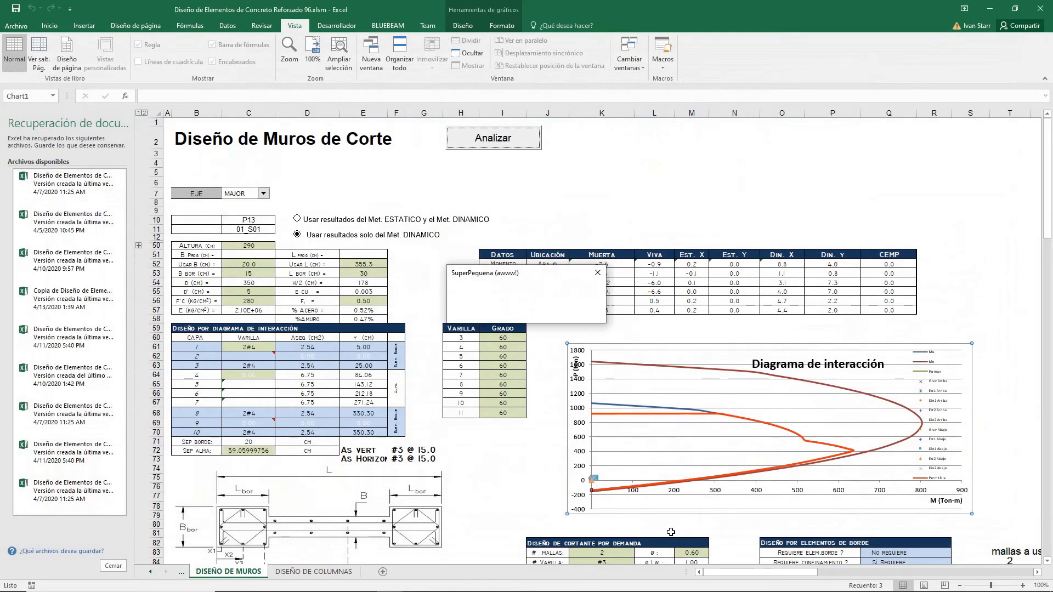
drag(527, 276, 655, 169)
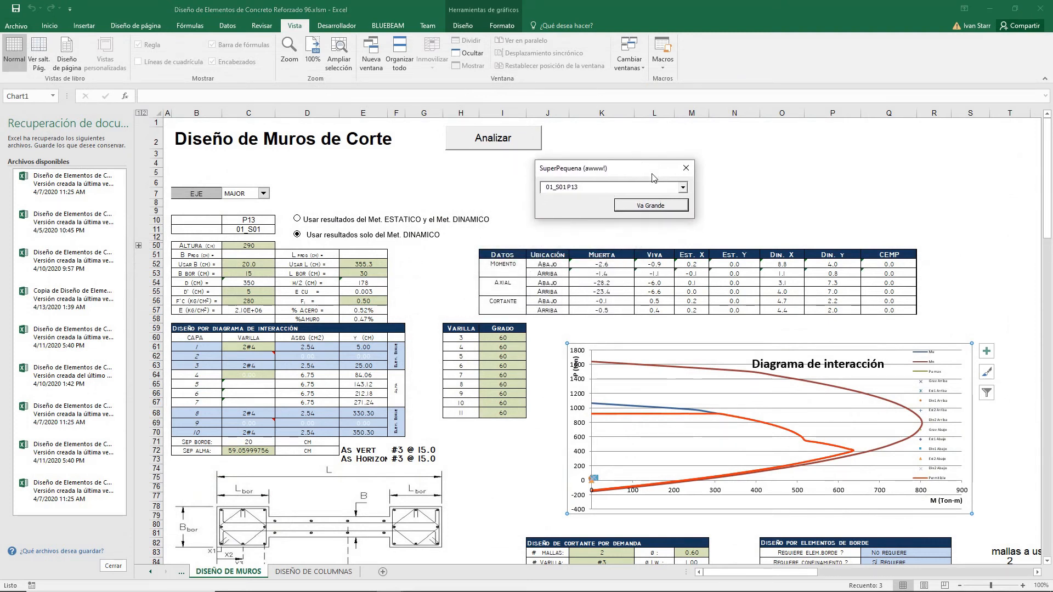
Step: Load wall 01_S01 P14 into the design sheet from the compact panel's wall list
click(683, 188)
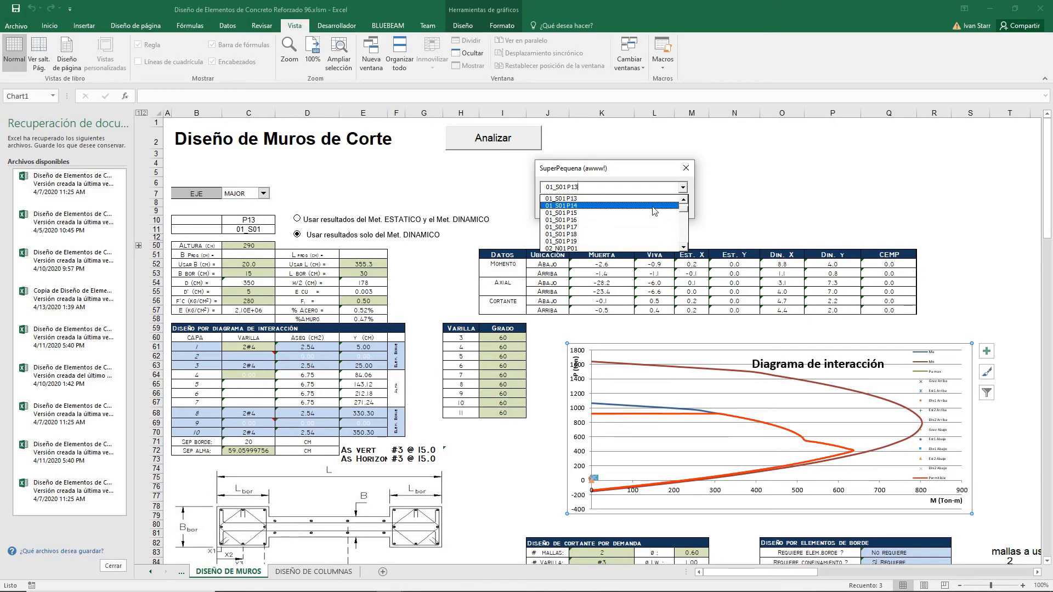
click(655, 206)
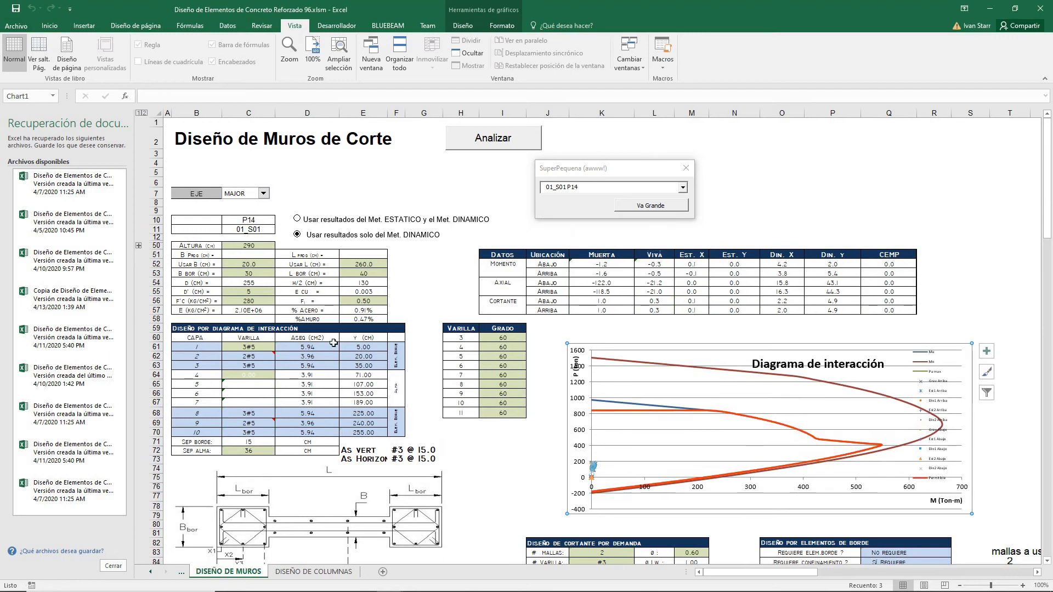
Step: Pick wall 02_N01 P07 in the compact panel's wall list
click(683, 188)
click(657, 227)
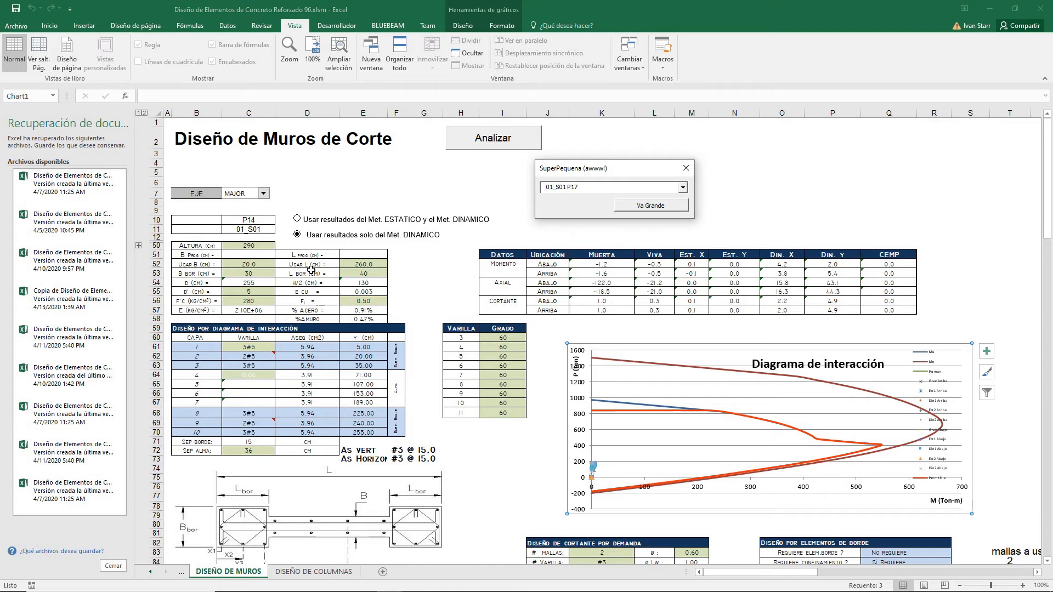
click(683, 188)
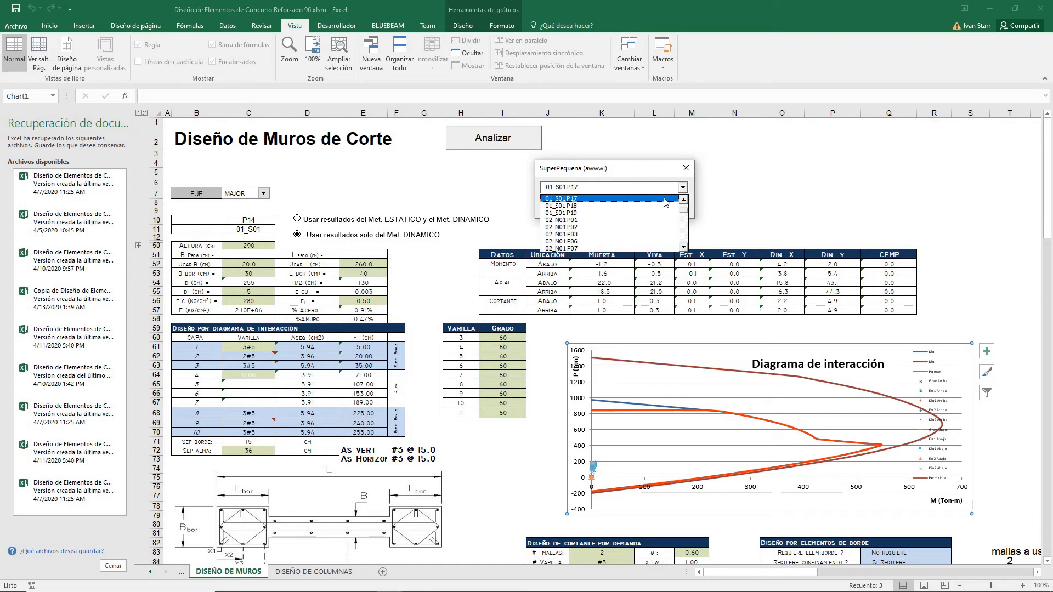
click(632, 248)
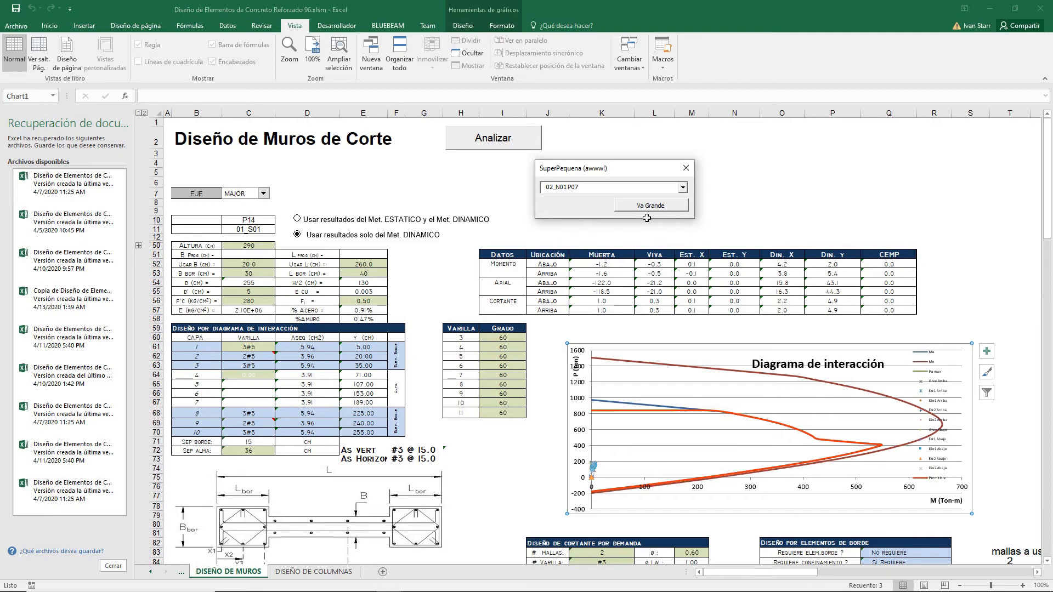
Step: Load wall 01_S01 P10 from the compact panel's wall list and return to the full analysis window
click(683, 188)
click(684, 204)
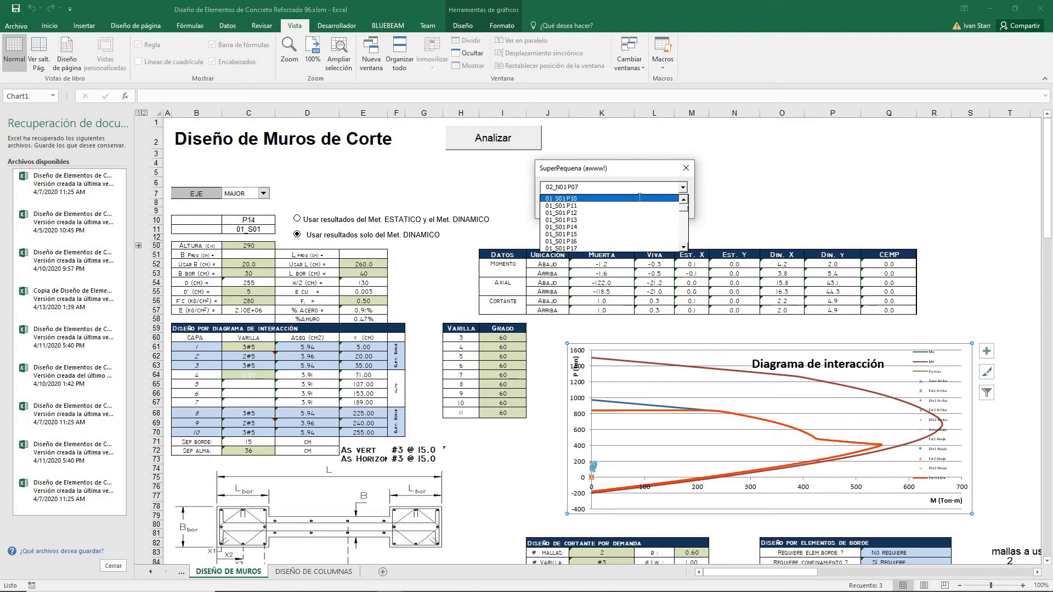
click(640, 199)
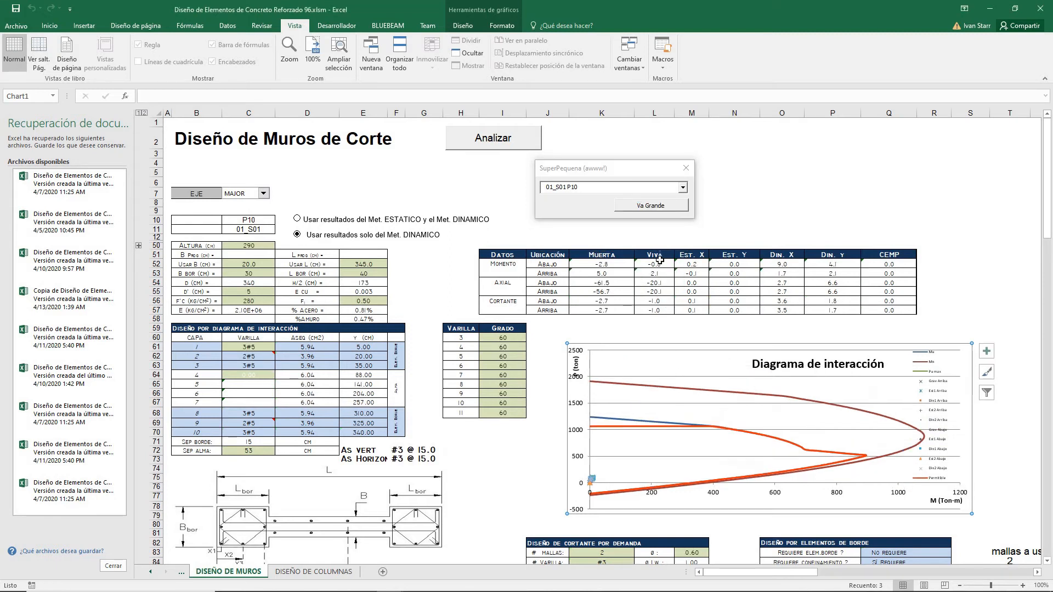
click(660, 210)
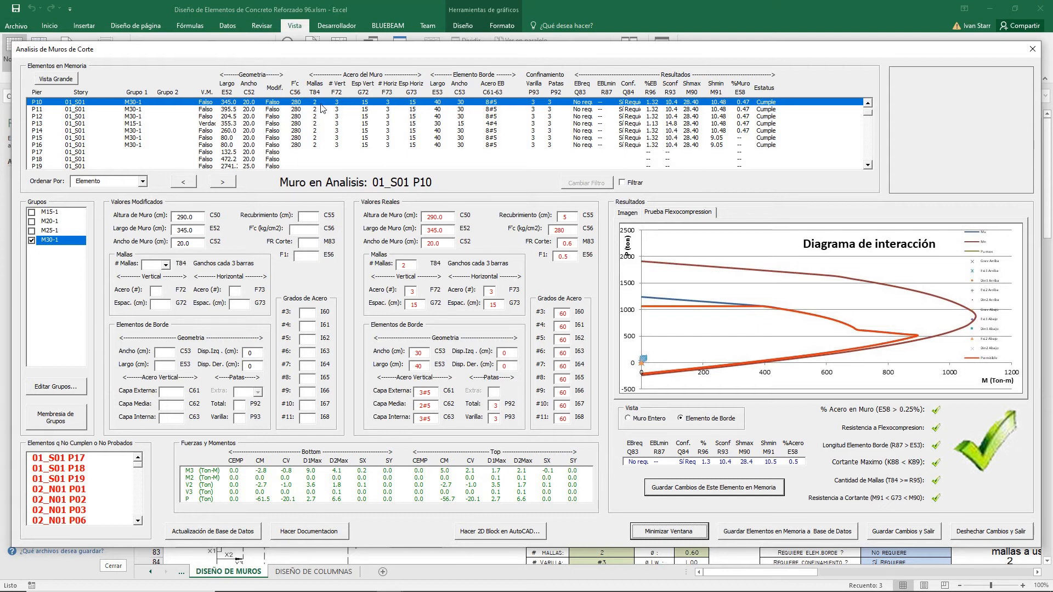
Step: Generate the wall's 2D block in AutoCAD and insert it beside the existing wall drawing
click(483, 536)
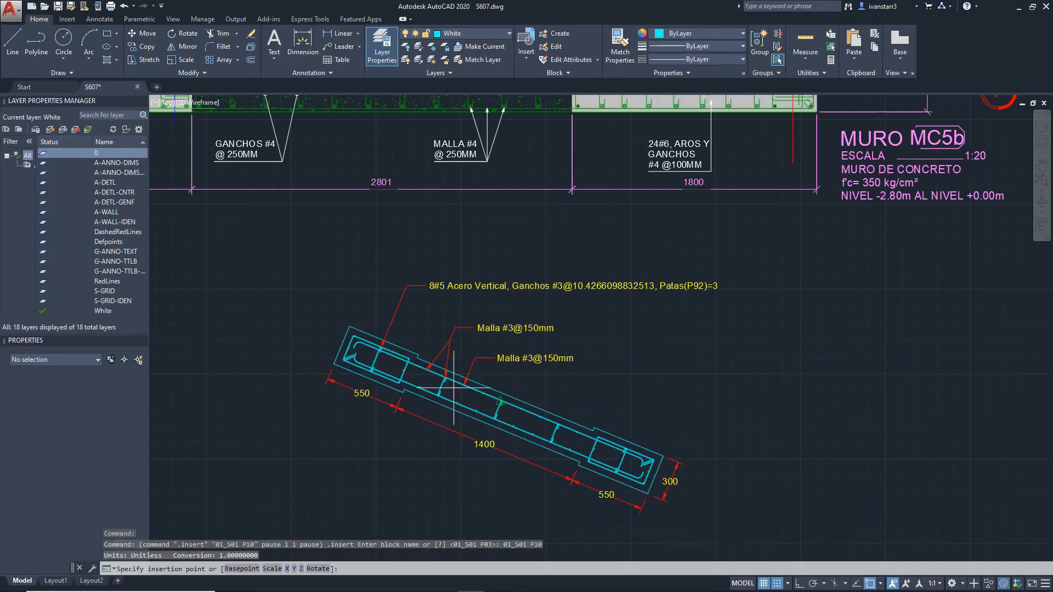
click(593, 389)
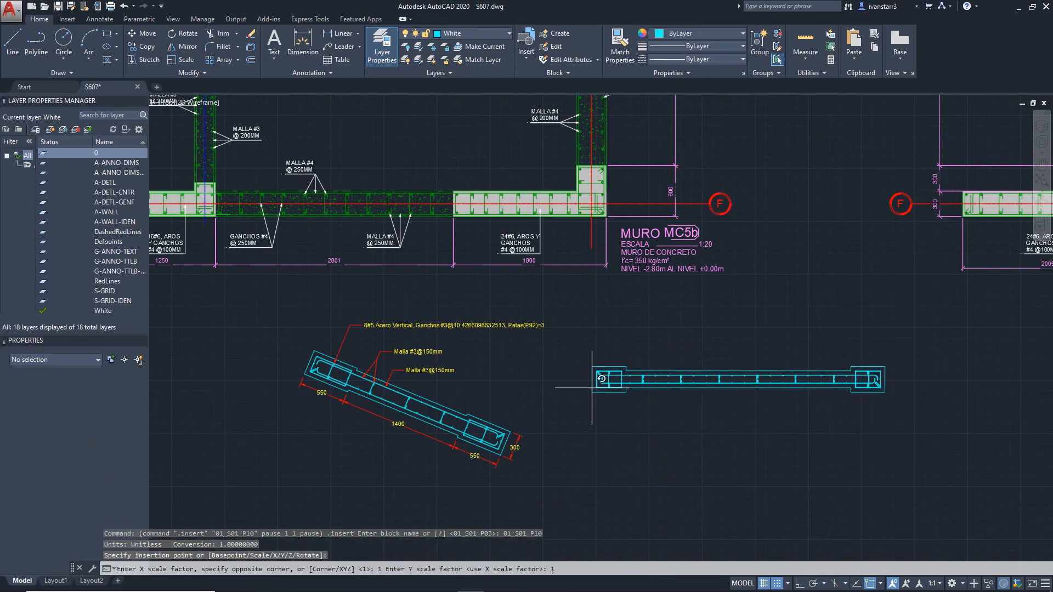
key(Return)
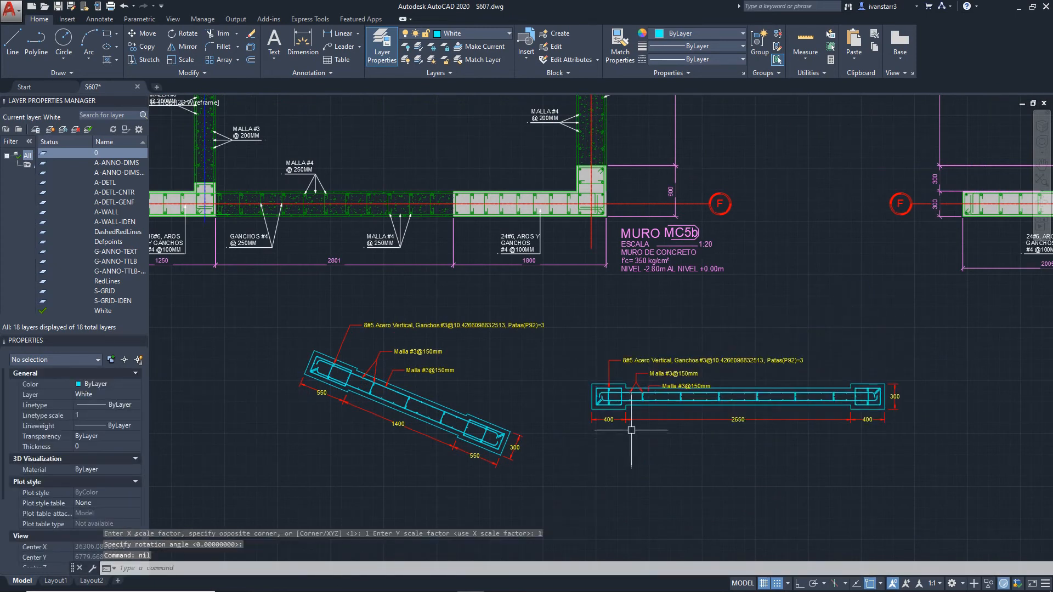
scroll(673, 382, up, 4)
scroll(673, 382, down, 4)
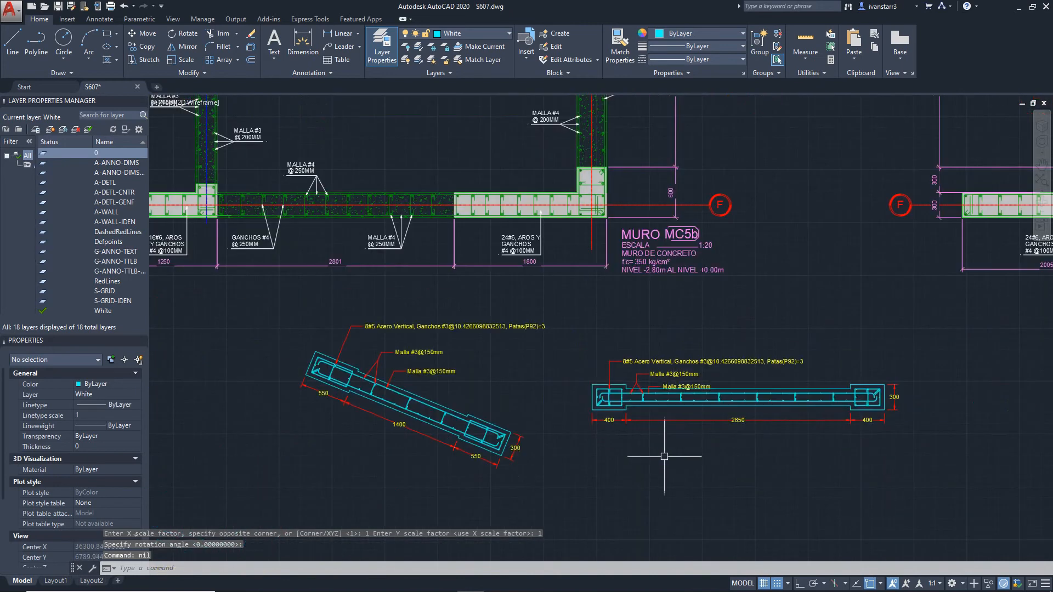
scroll(862, 430, up, 2)
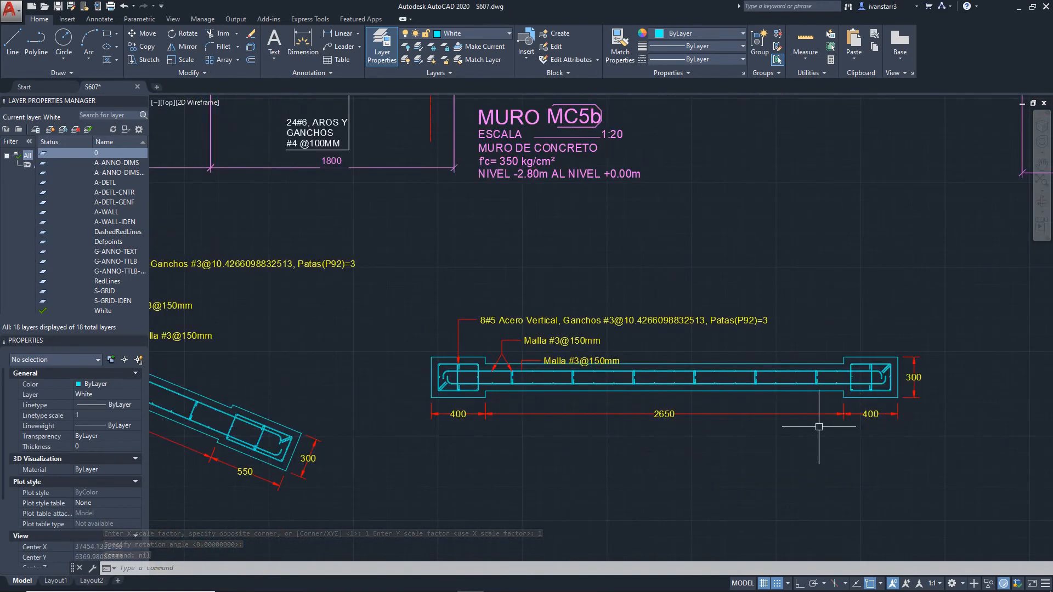
Step: Return to the wall analysis window and preview the wall image as whole wall and as boundary element
key(alt+Tab)
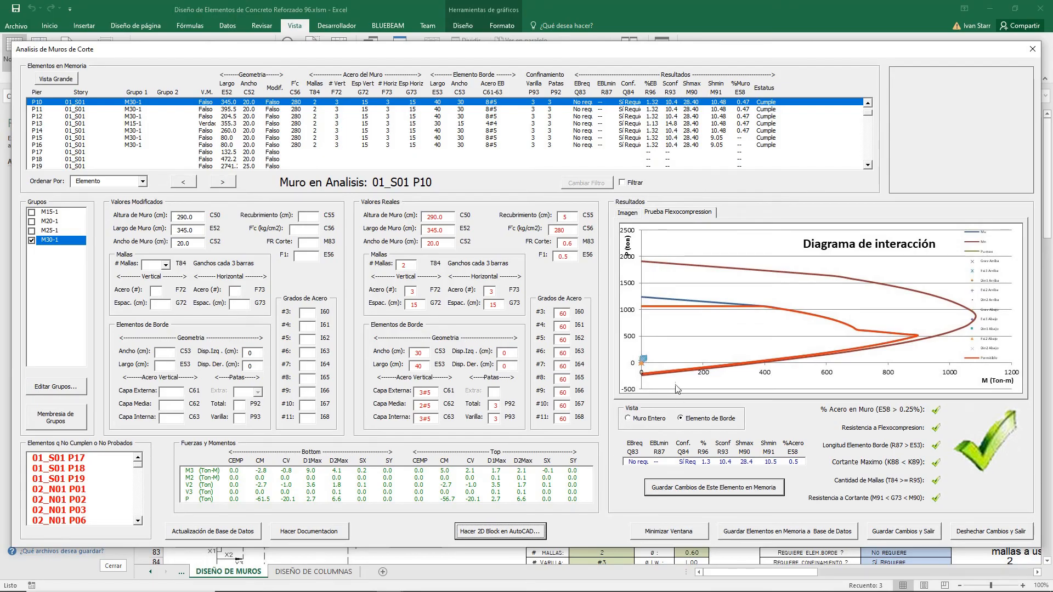
click(628, 213)
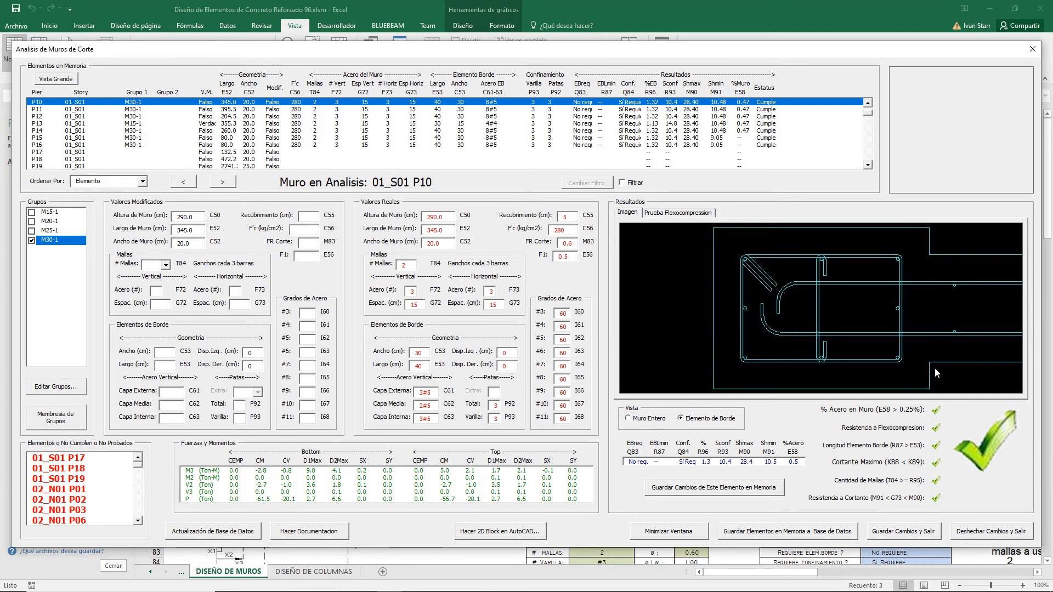
click(648, 422)
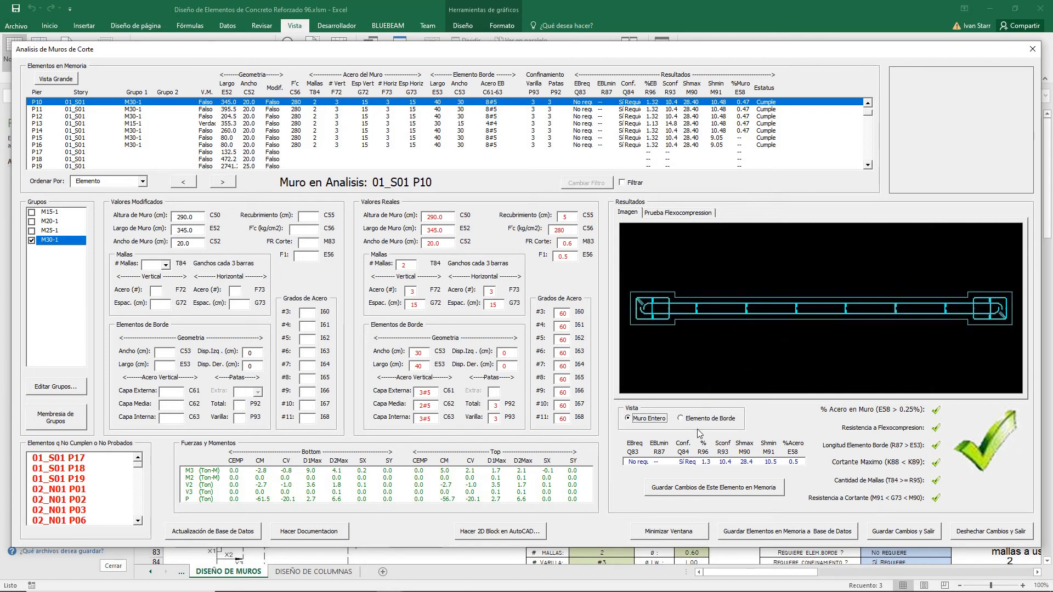
click(712, 421)
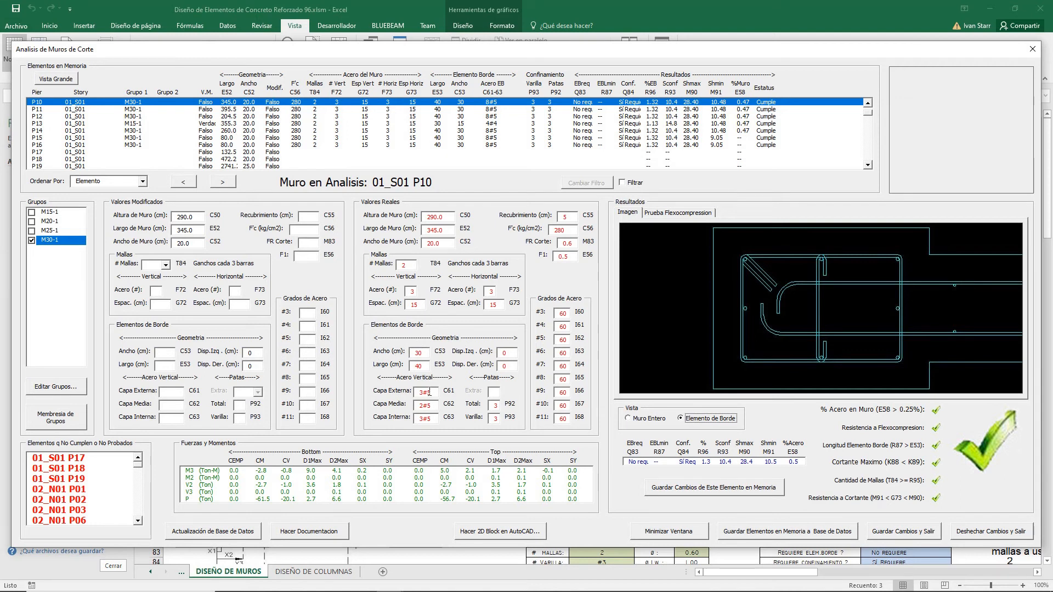
Step: Set the boundary element's outer layer vertical bars to 4#8
click(175, 391)
text(4#)
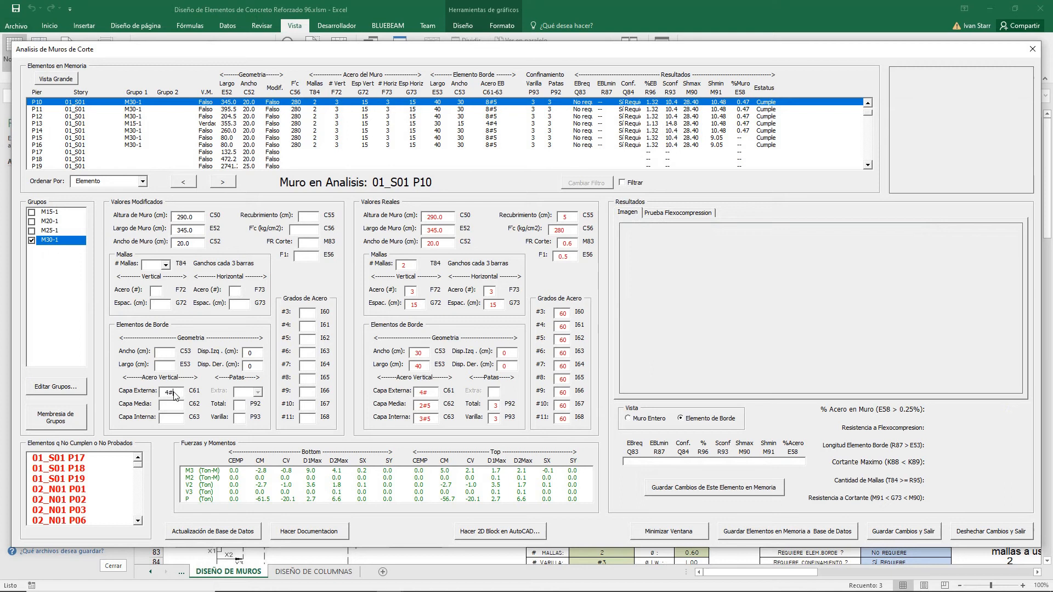
text(8)
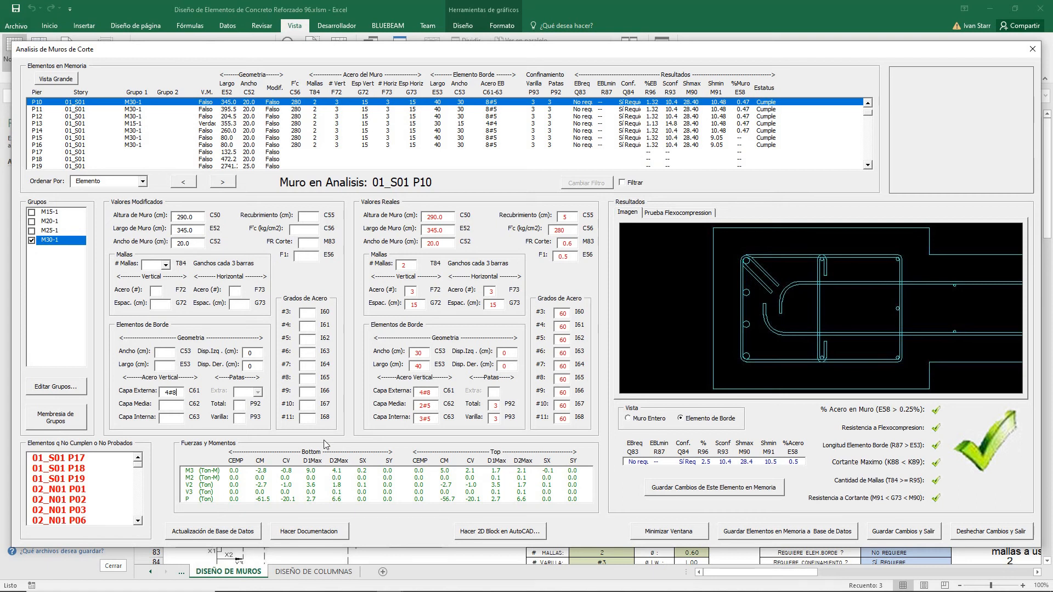
Step: Generate the calculation report documentation and maximize its print preview
click(327, 533)
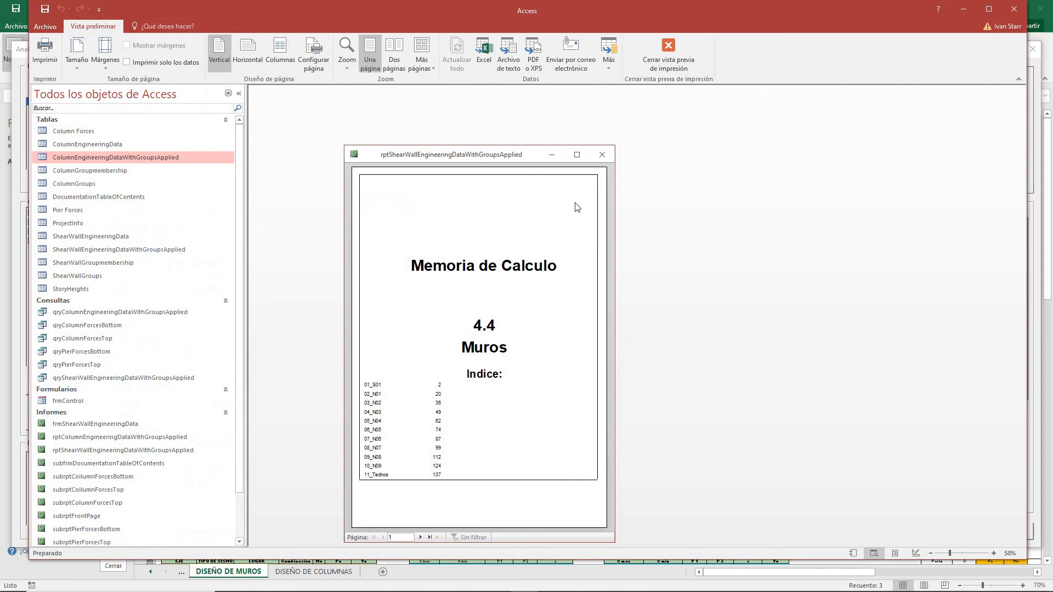
click(576, 154)
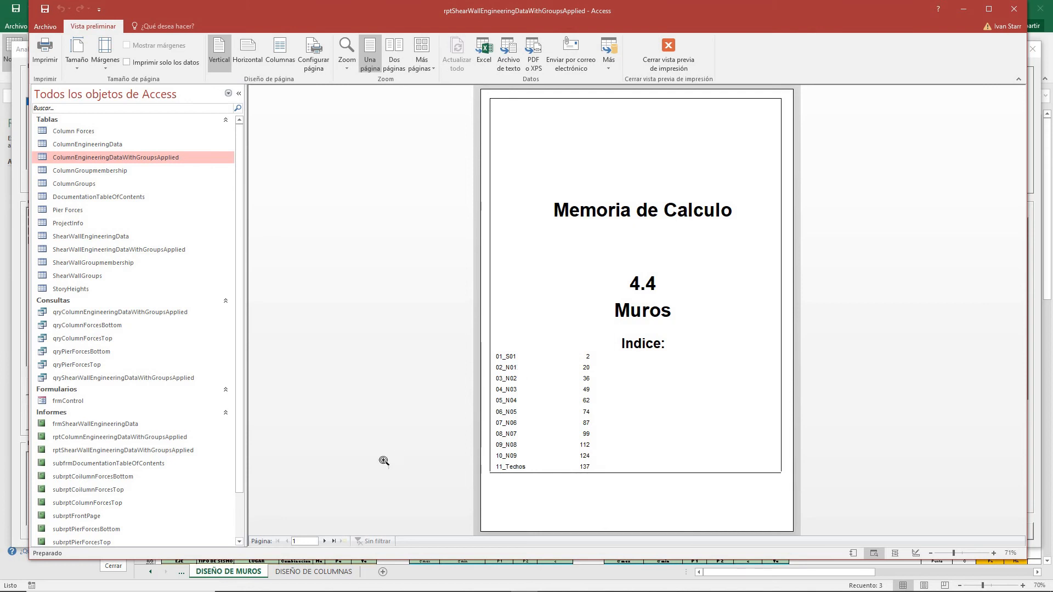
Step: Page through the wall calculation report to review each wall, then close the report database
click(323, 541)
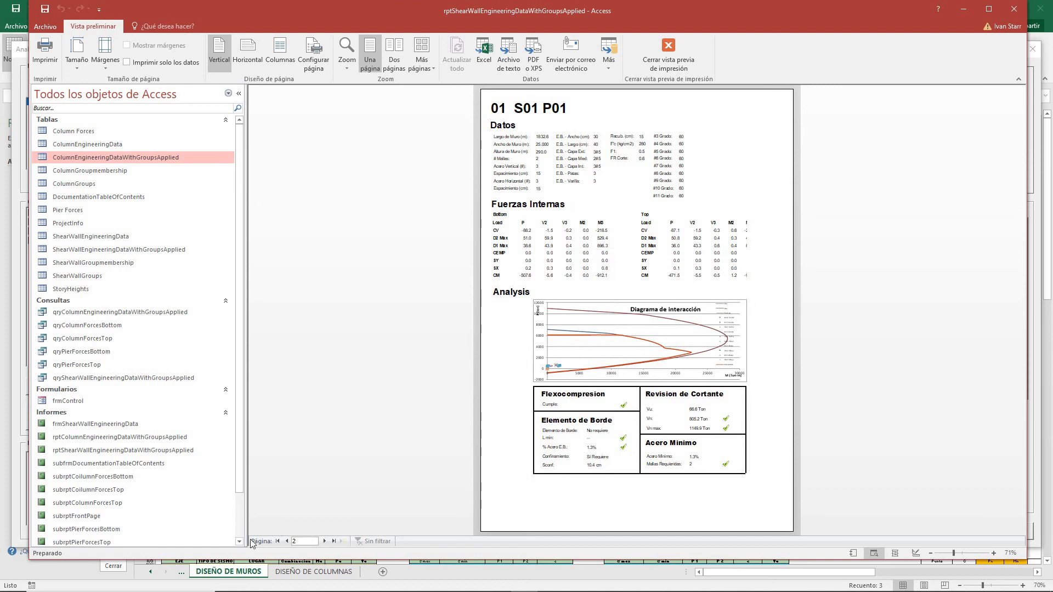
click(325, 541)
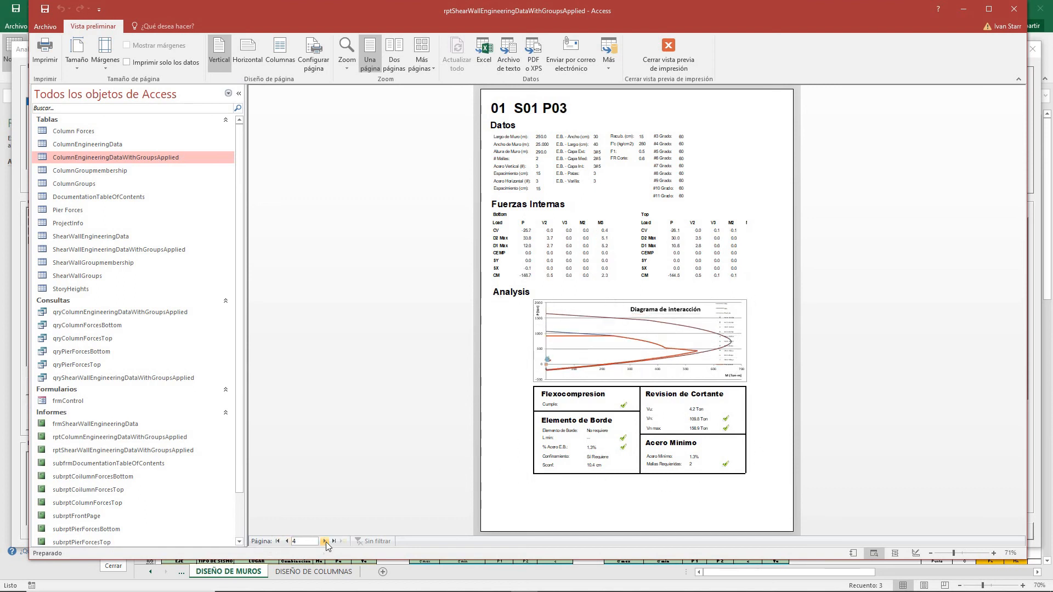
double_click(325, 542)
double_click(325, 541)
double_click(325, 542)
double_click(325, 541)
click(325, 541)
click(325, 541)
double_click(326, 542)
double_click(326, 541)
click(326, 541)
click(325, 542)
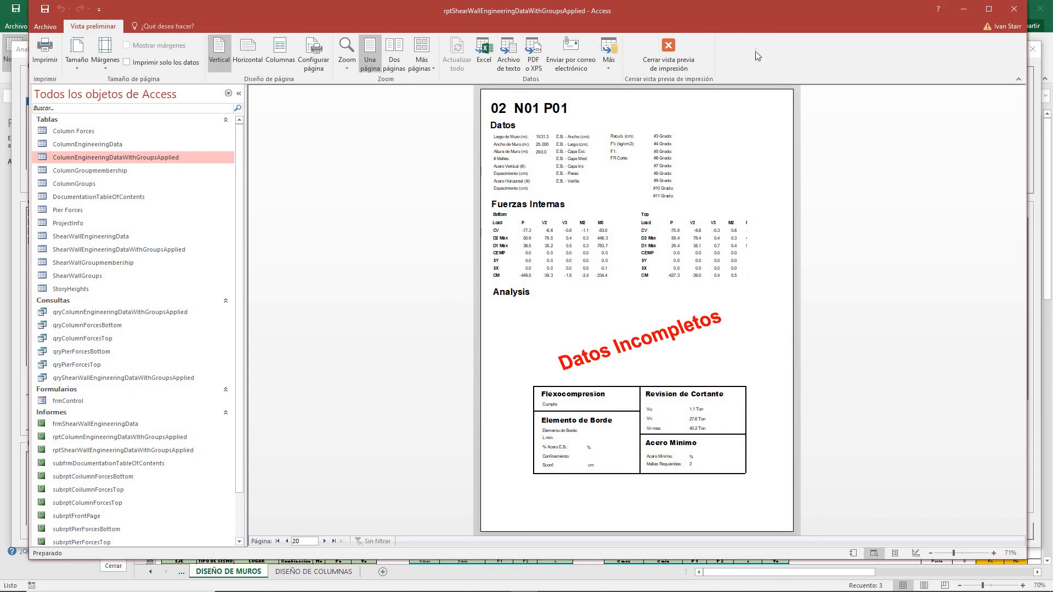
click(1015, 13)
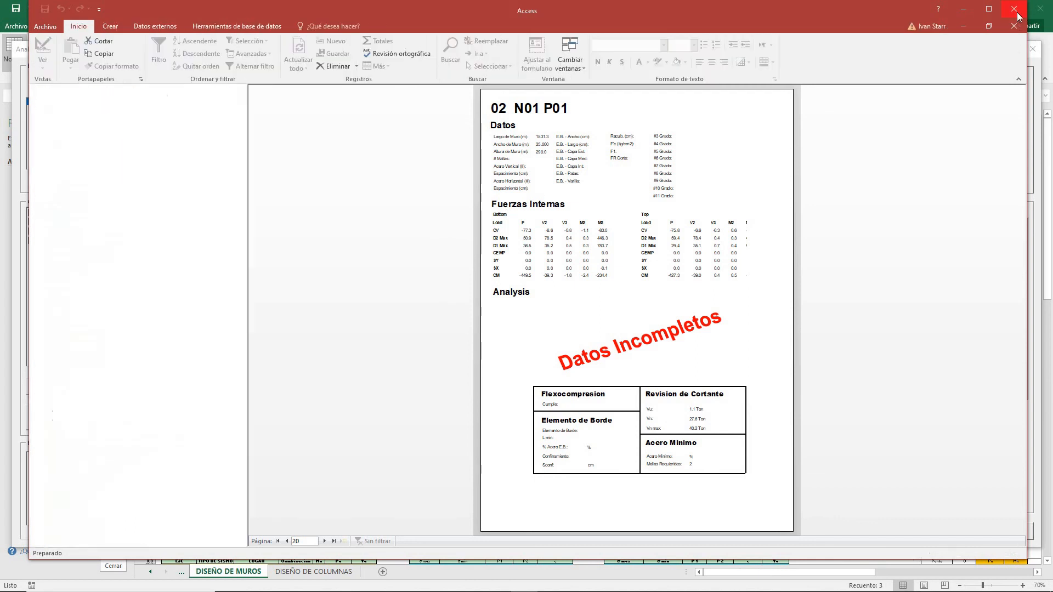
click(614, 340)
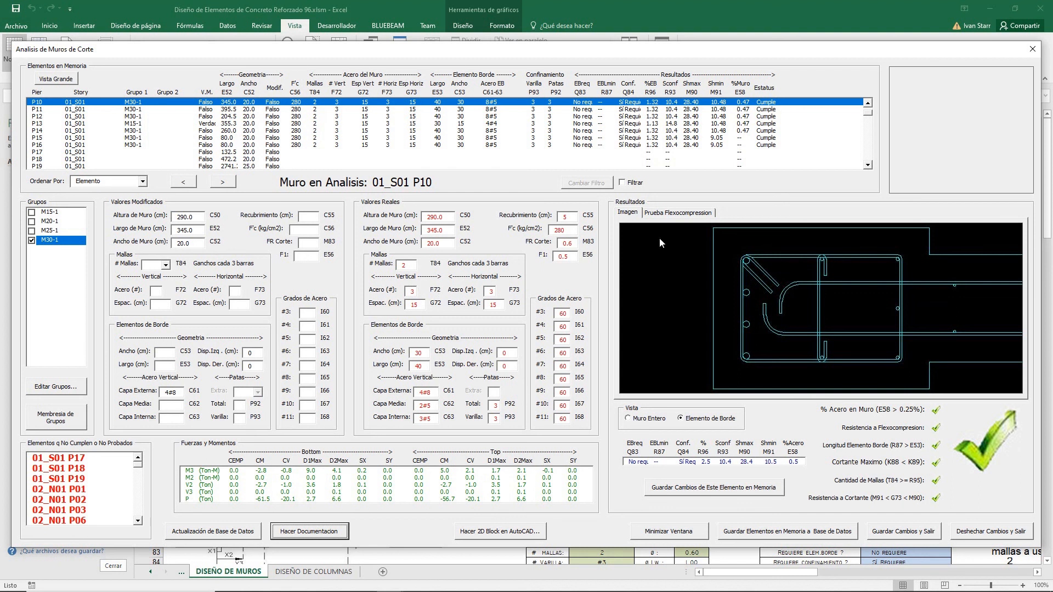
Step: Exit the wall analysis window, discarding the changes
click(980, 534)
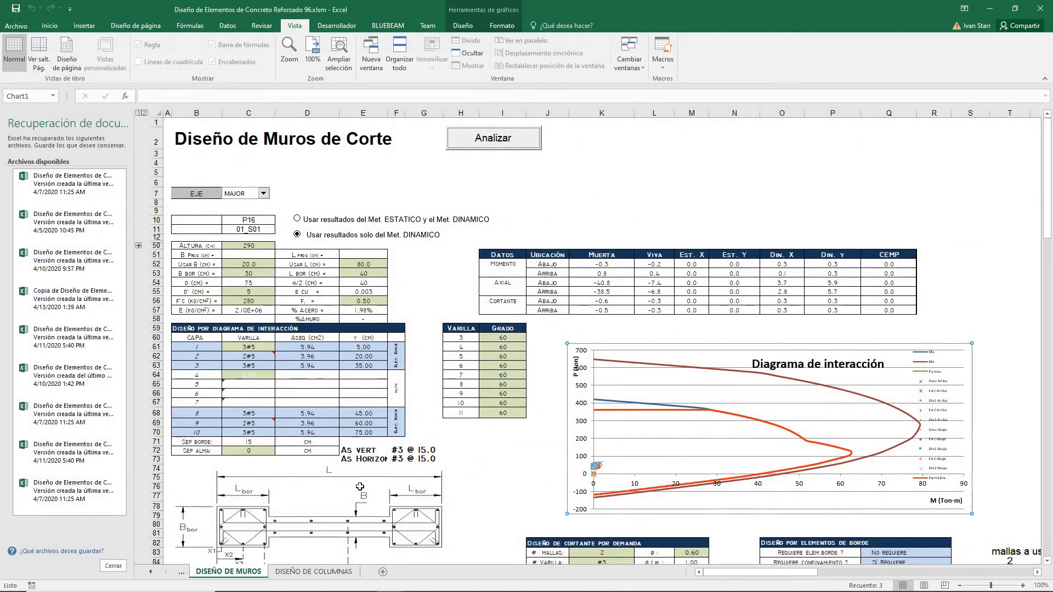
Step: Open the column analysis form from the column design sheet and exit it discarding changes
click(322, 572)
click(589, 135)
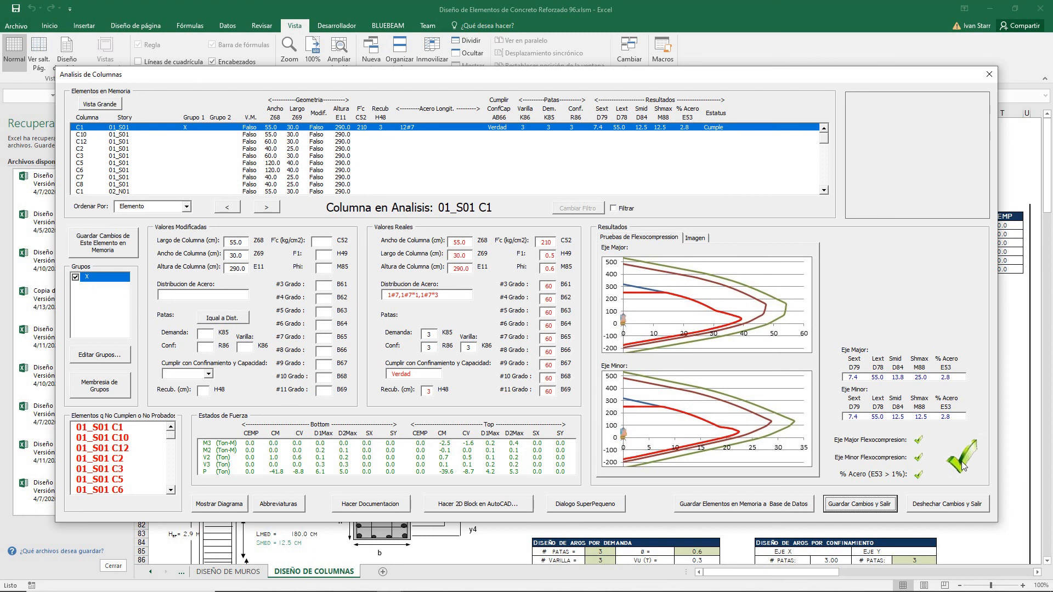
click(938, 504)
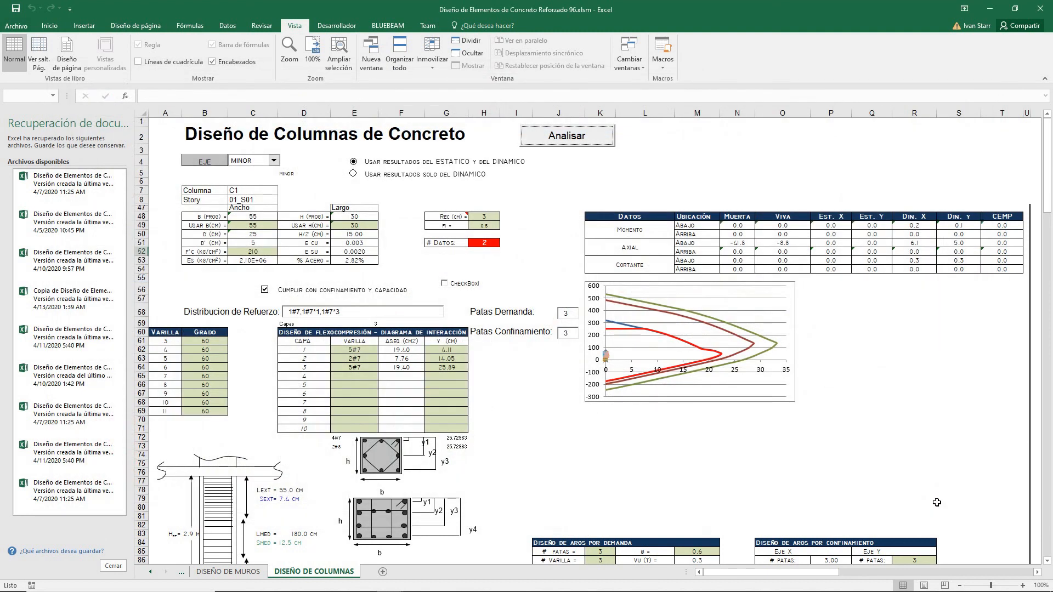